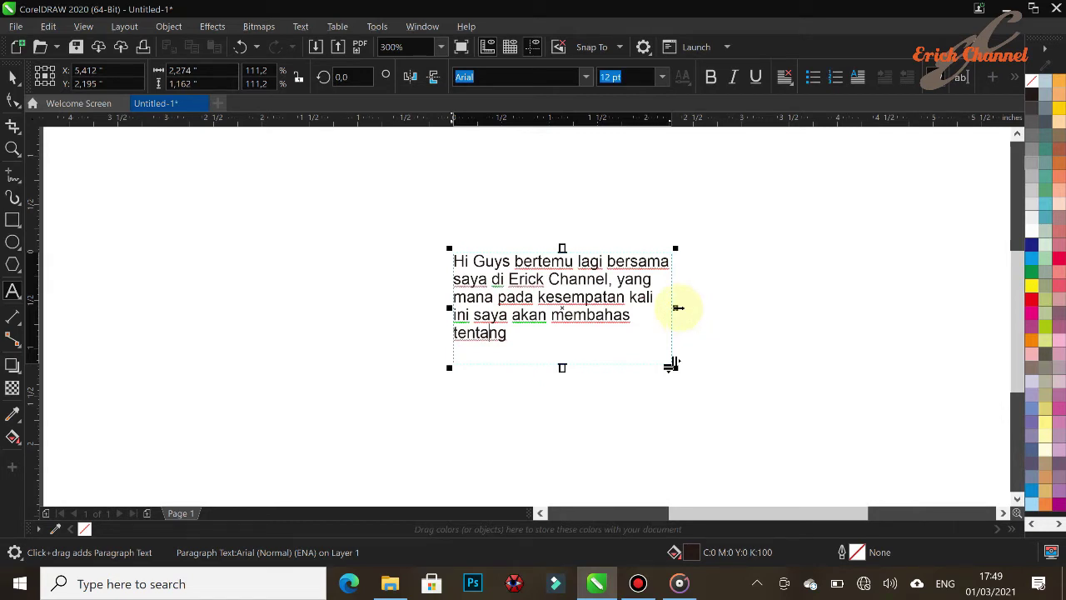
Widen the paragraph text frame to about 2.455 inches and complete its text with "teknik dasar pada CorelDRAW"
{"action": "left_click_drag", "start_coordinate": [677, 308], "coordinate": [691, 309]}
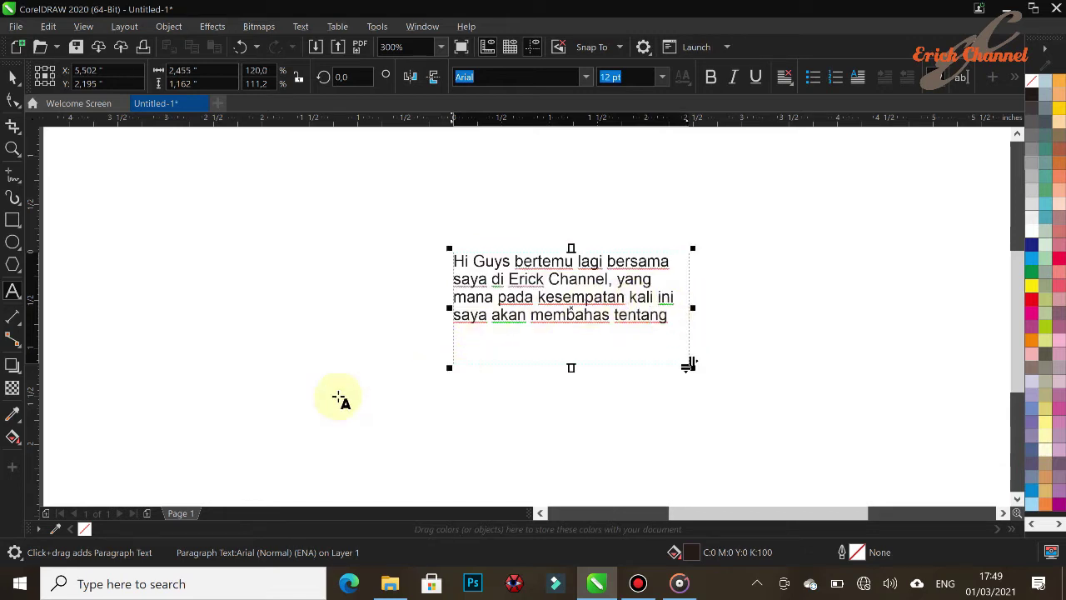
{"action": "left_click", "coordinate": [678, 316]}
{"action": "type", "text": "te"}
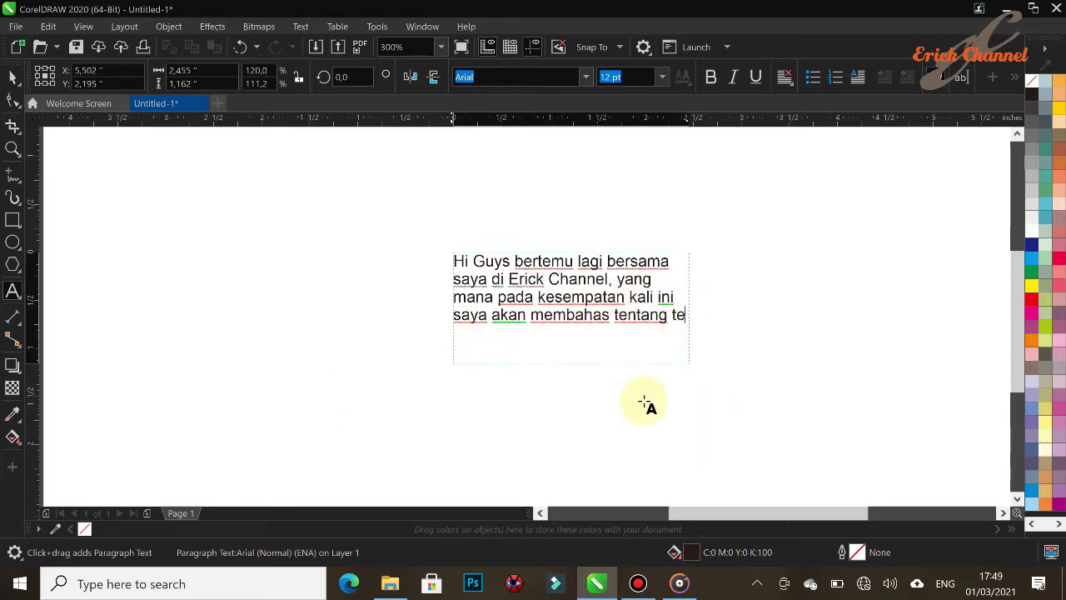
{"action": "type", "text": "knik dasar pada corel"}
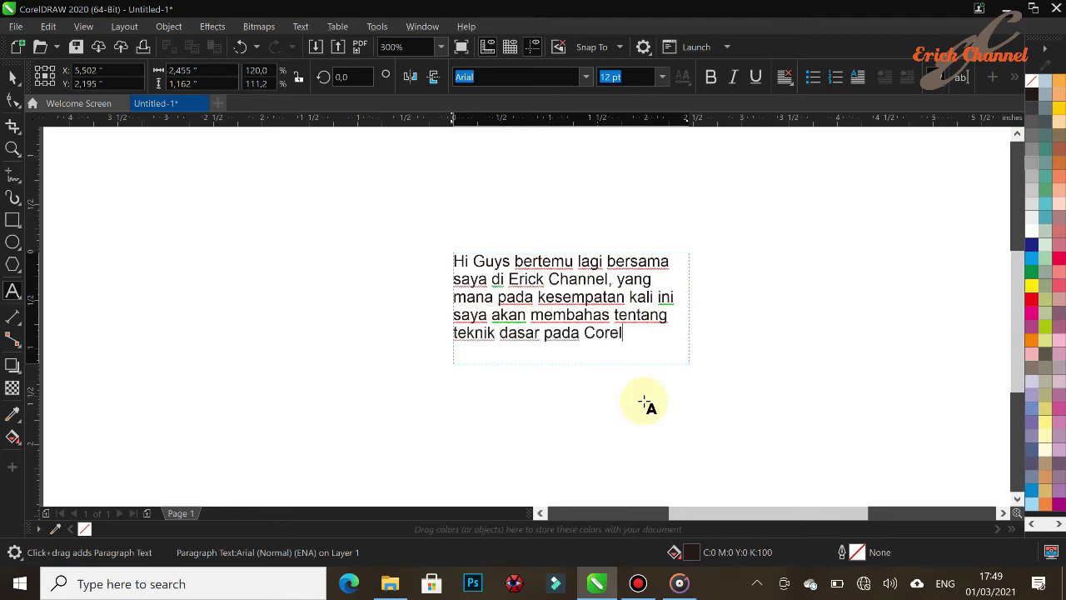
{"action": "type", "text": "DRAW"}
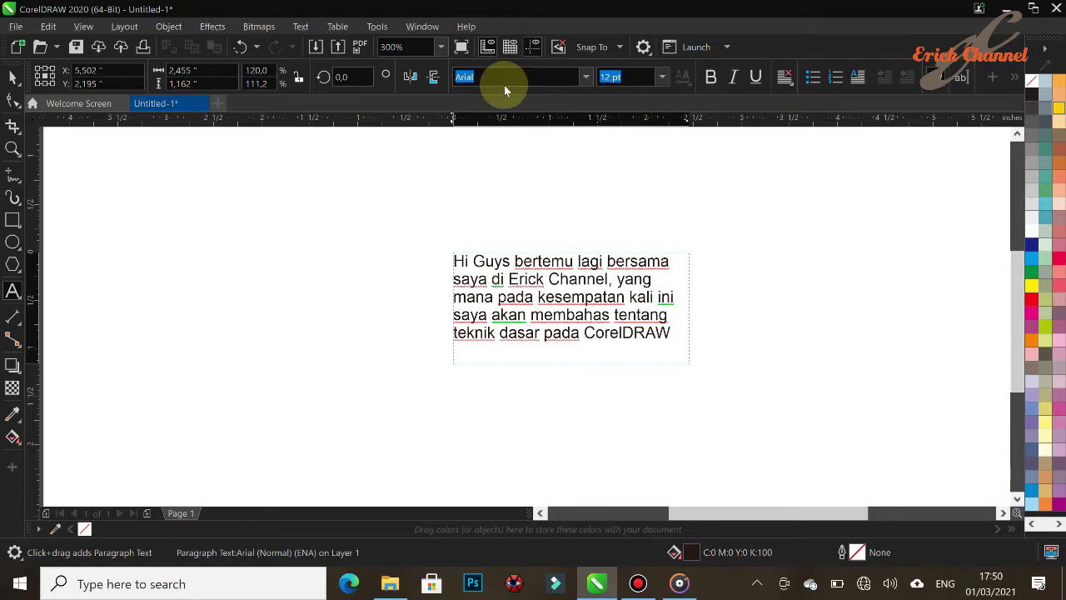
Format the whole paragraph in Utopia Black at 14 pt and enlarge its frame to about 3.035 by 1.437 inches
{"action": "left_click_drag", "start_coordinate": [451, 265], "coordinate": [664, 338]}
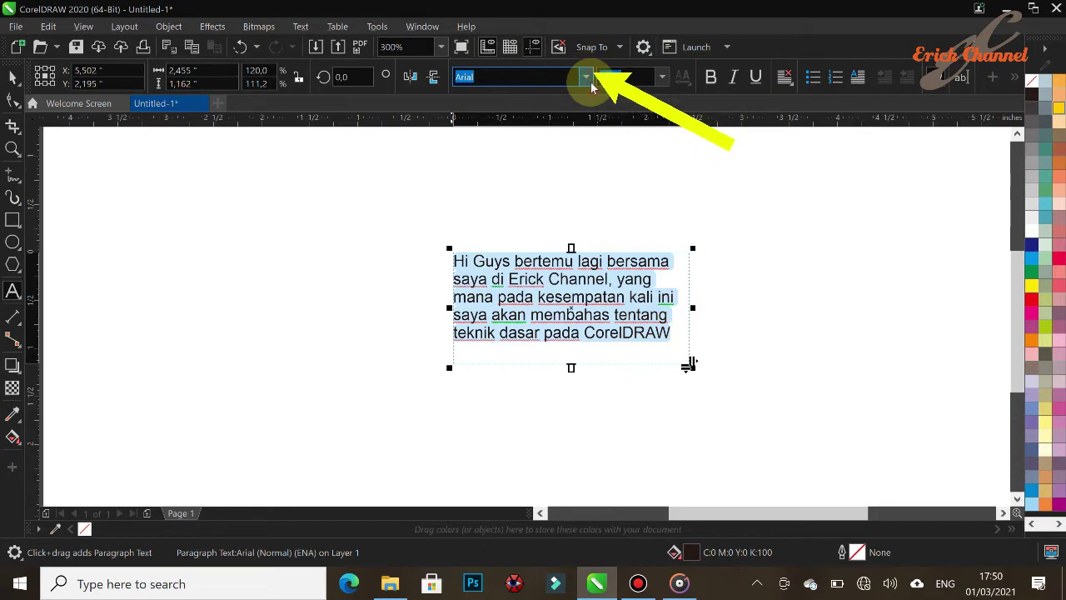
{"action": "left_click", "coordinate": [588, 78]}
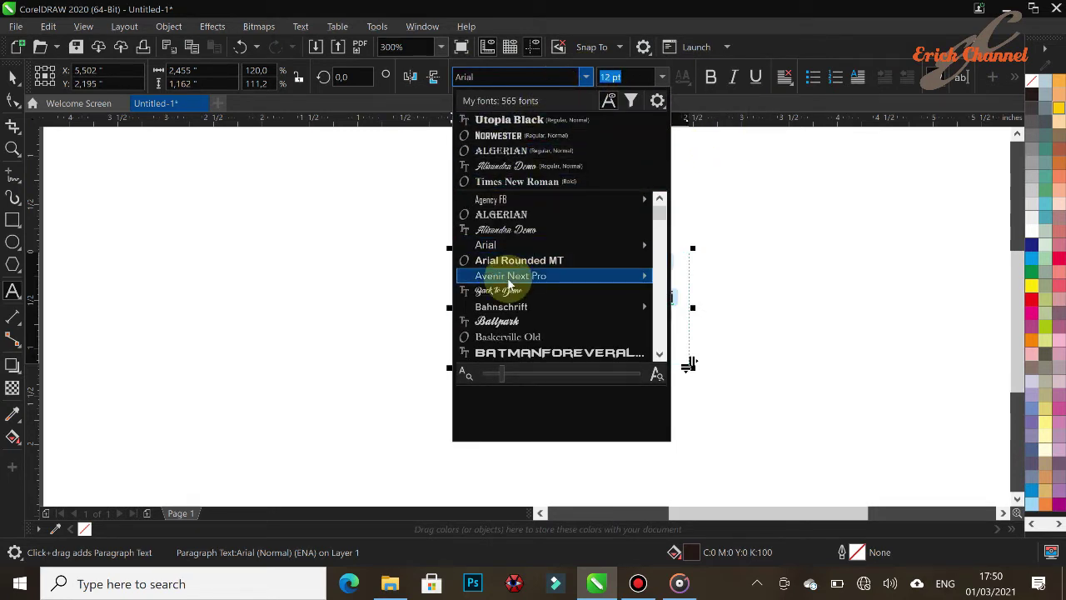
{"action": "left_click", "coordinate": [533, 131]}
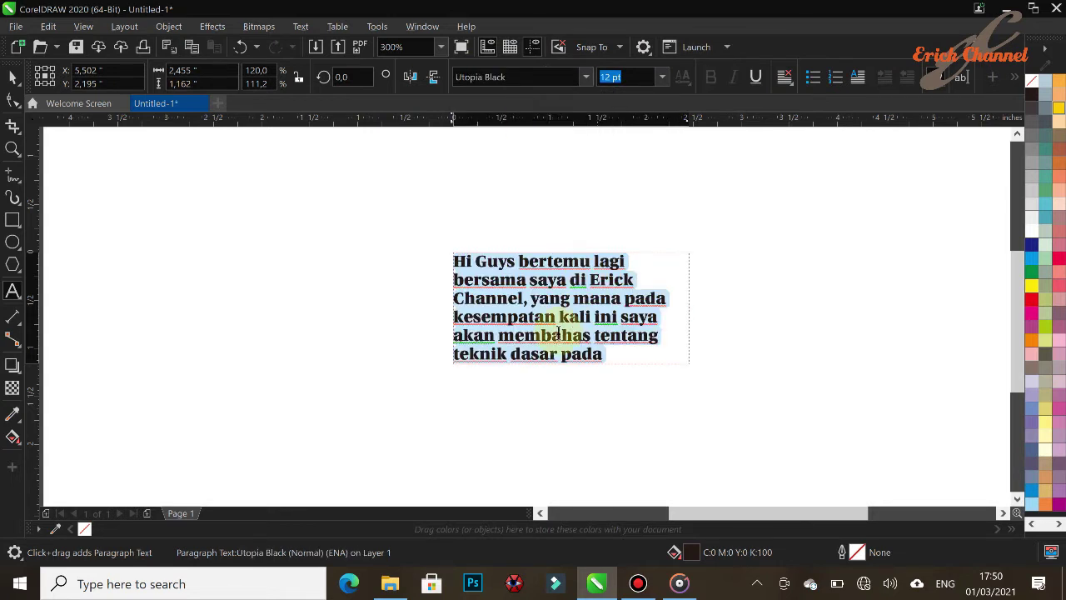
{"action": "left_click", "coordinate": [665, 76]}
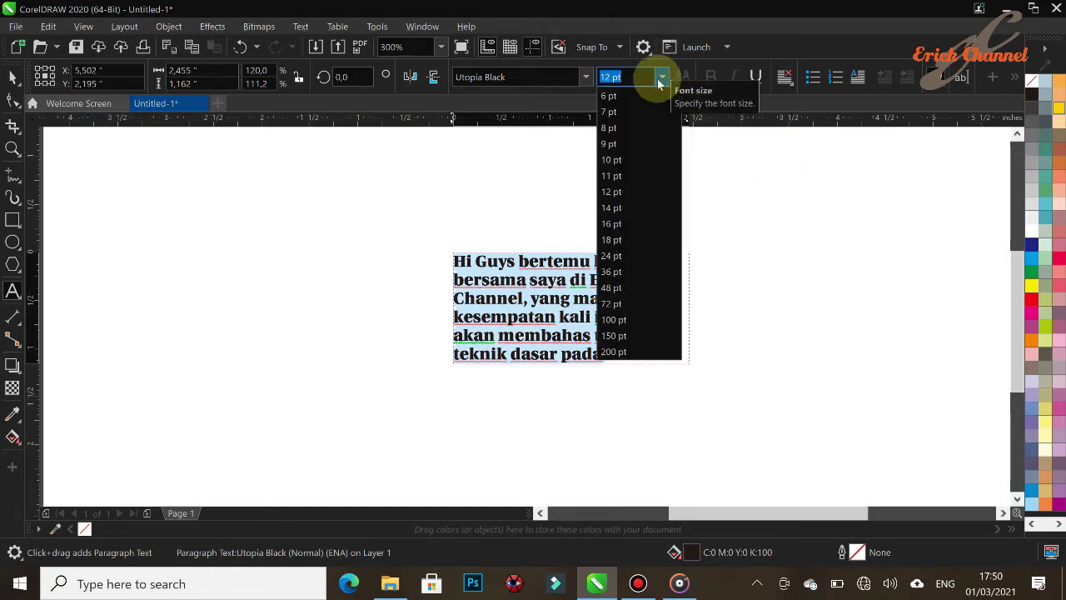
{"action": "left_click", "coordinate": [616, 210]}
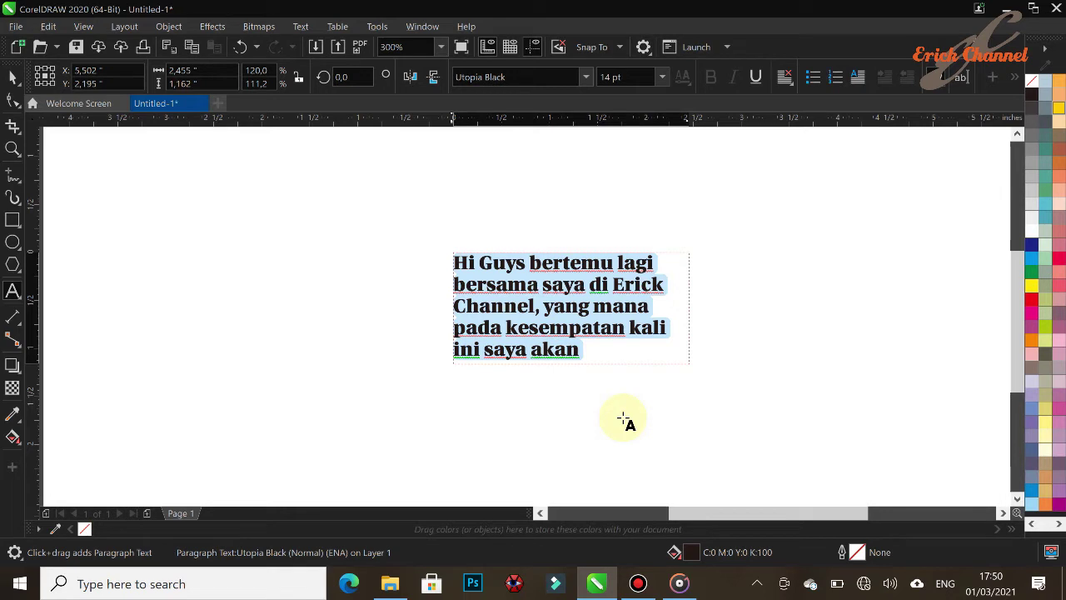
{"action": "left_click", "coordinate": [625, 328]}
{"action": "left_click_drag", "start_coordinate": [689, 365], "coordinate": [745, 392]}
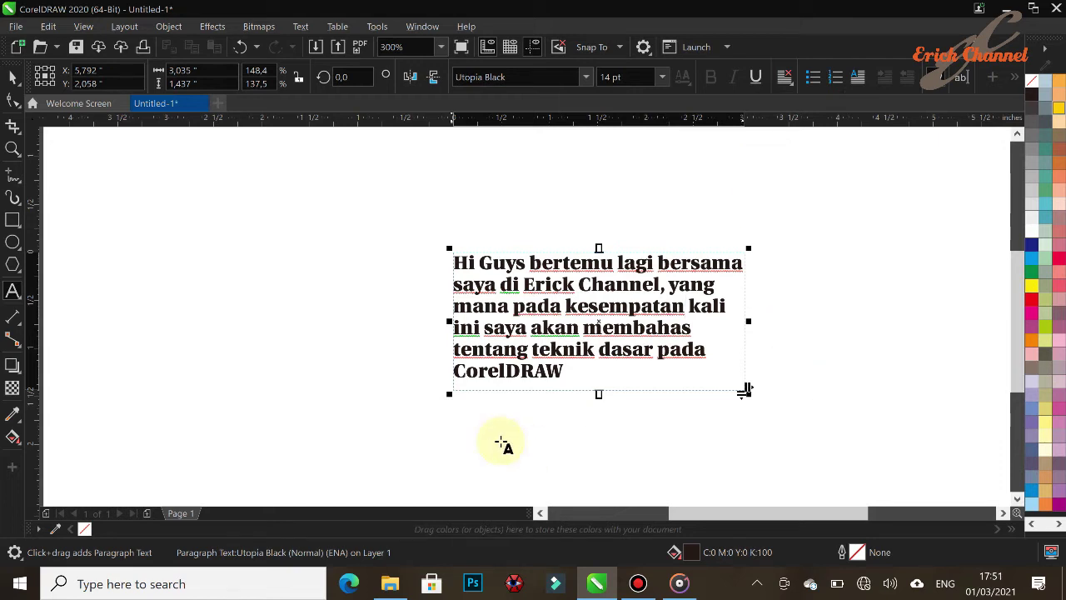
Underline the word "CorelDRAW" at the end of the paragraph and deselect the text
{"action": "left_click_drag", "start_coordinate": [454, 373], "coordinate": [571, 376]}
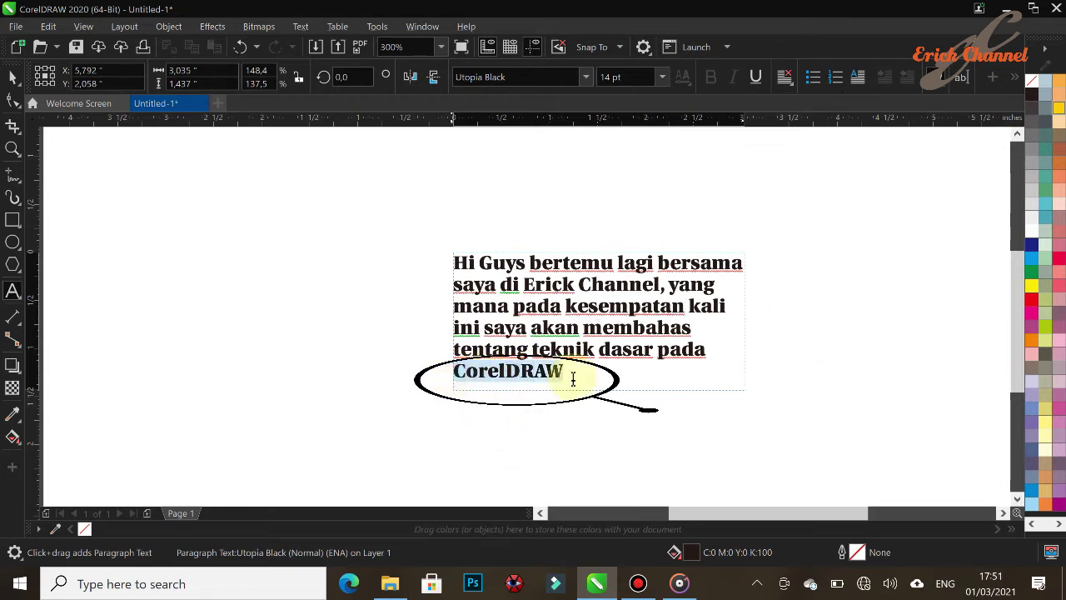
{"action": "left_click", "coordinate": [756, 77]}
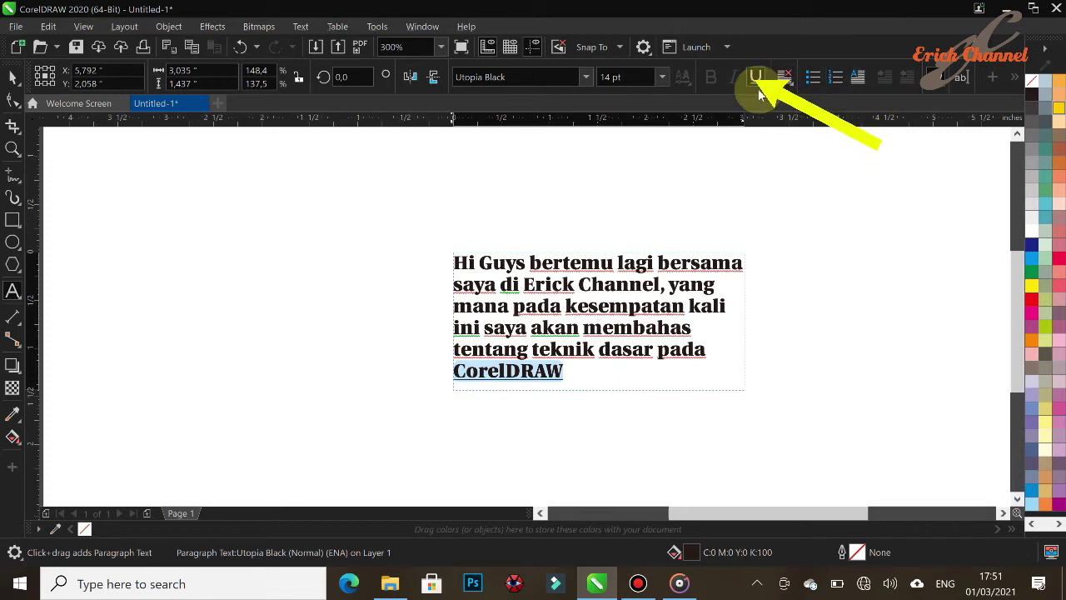
{"action": "left_click", "coordinate": [684, 365]}
{"action": "left_click", "coordinate": [819, 359]}
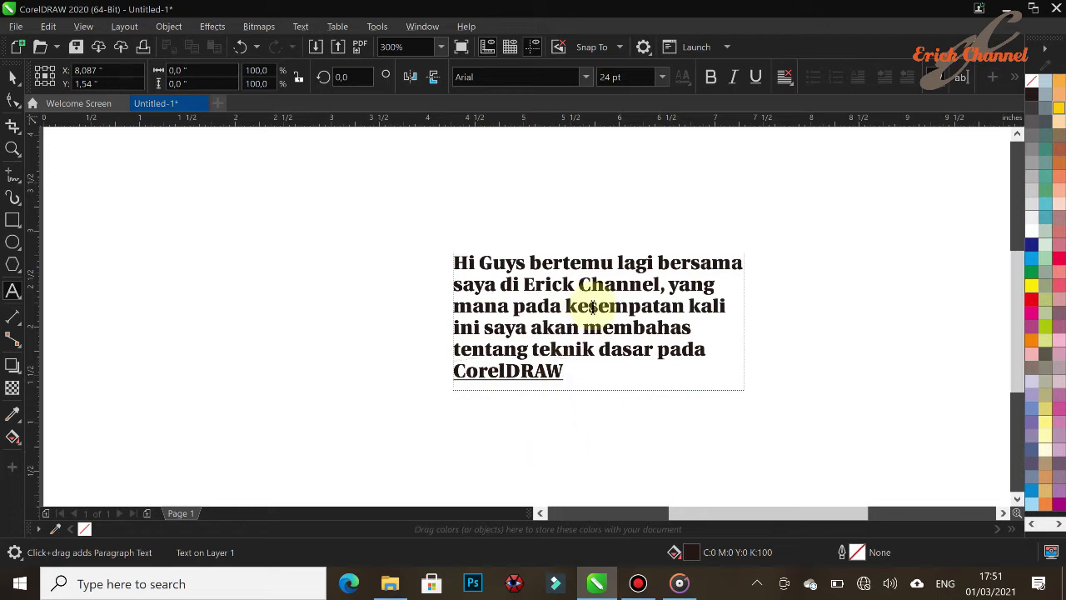
Try the Left, Center, Right and Full Justify alignments in turn on the paragraph text
{"action": "left_click", "coordinate": [588, 305]}
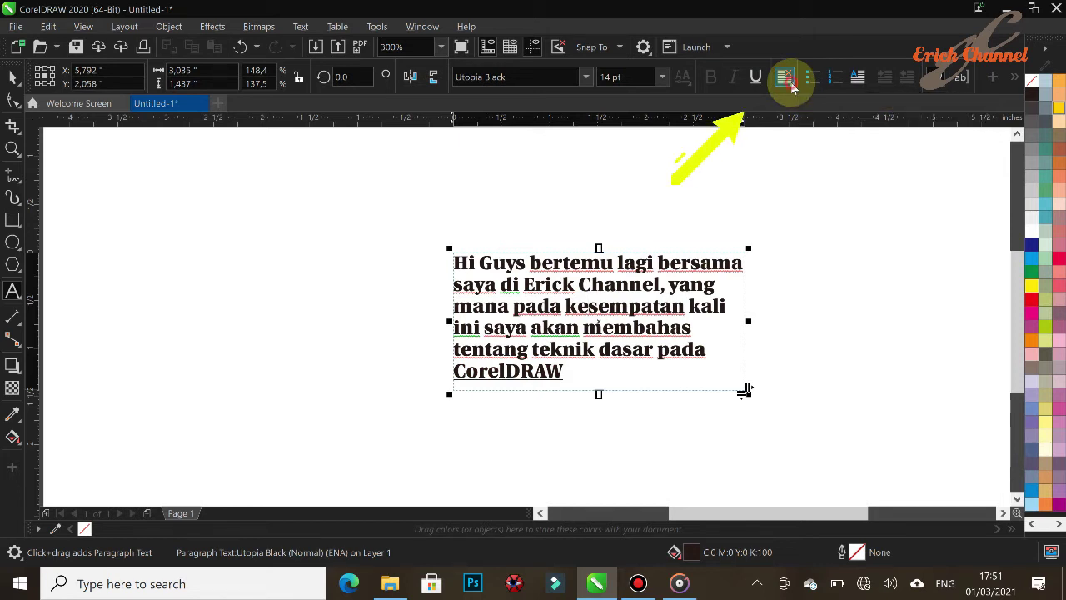
{"action": "left_click", "coordinate": [791, 84]}
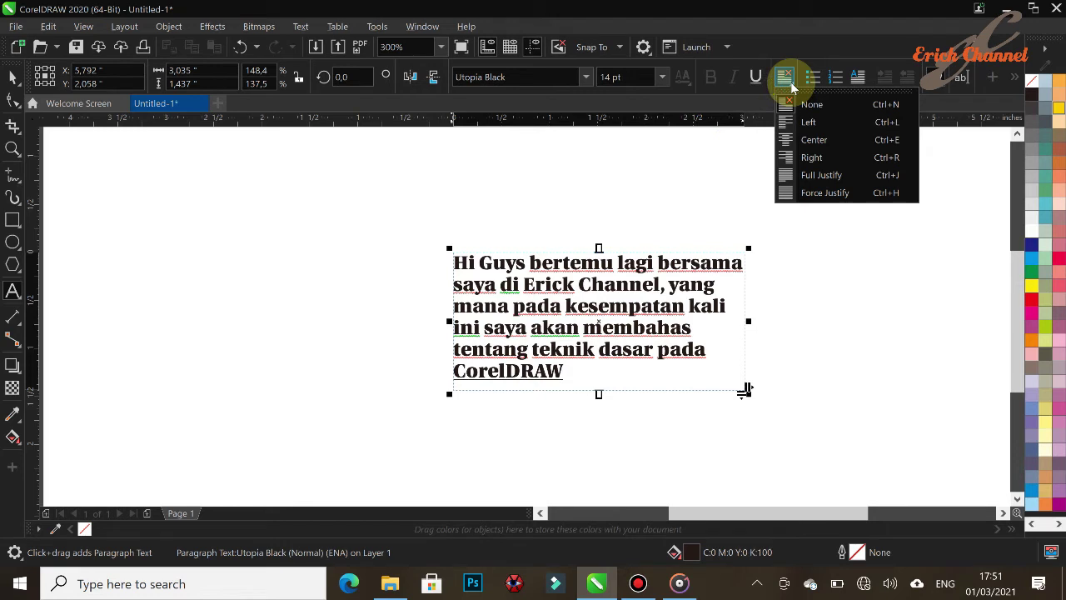
{"action": "left_click", "coordinate": [817, 118]}
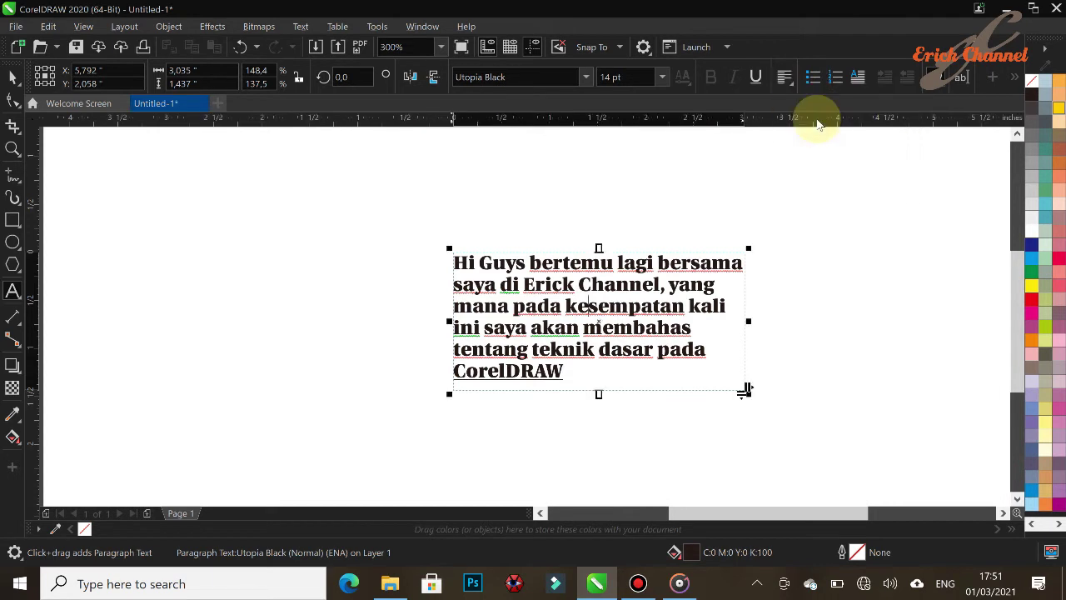
{"action": "left_click", "coordinate": [785, 78]}
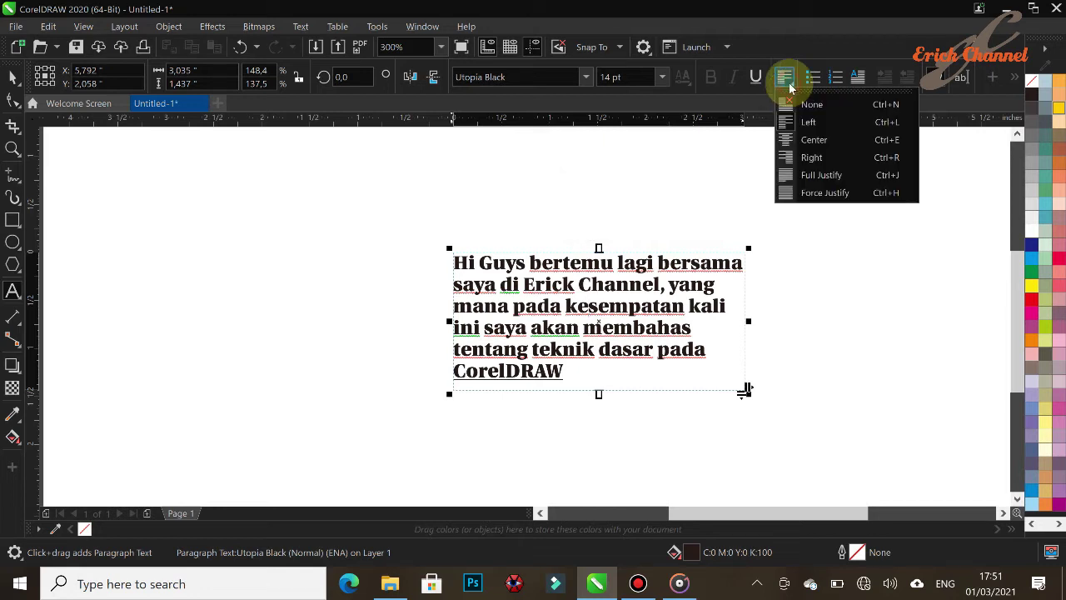
{"action": "left_click", "coordinate": [814, 140]}
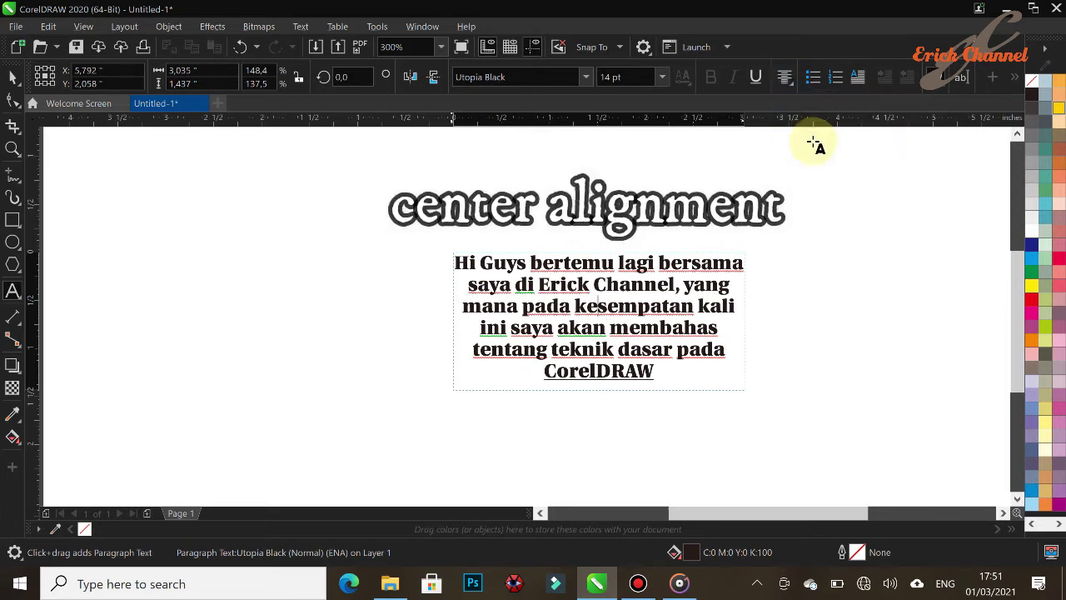
{"action": "left_click", "coordinate": [793, 85]}
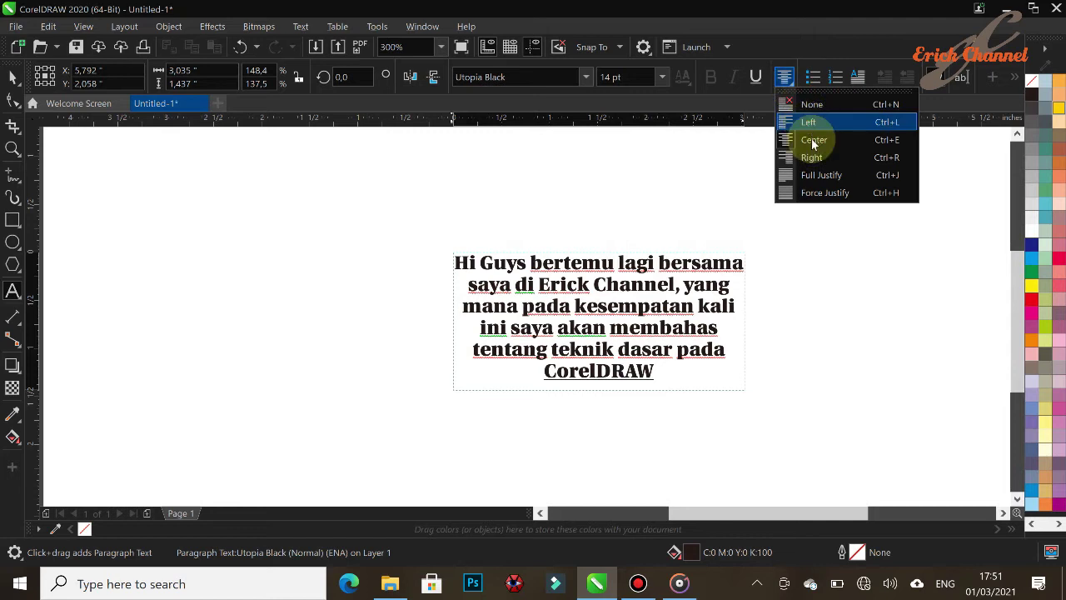
{"action": "left_click", "coordinate": [817, 161]}
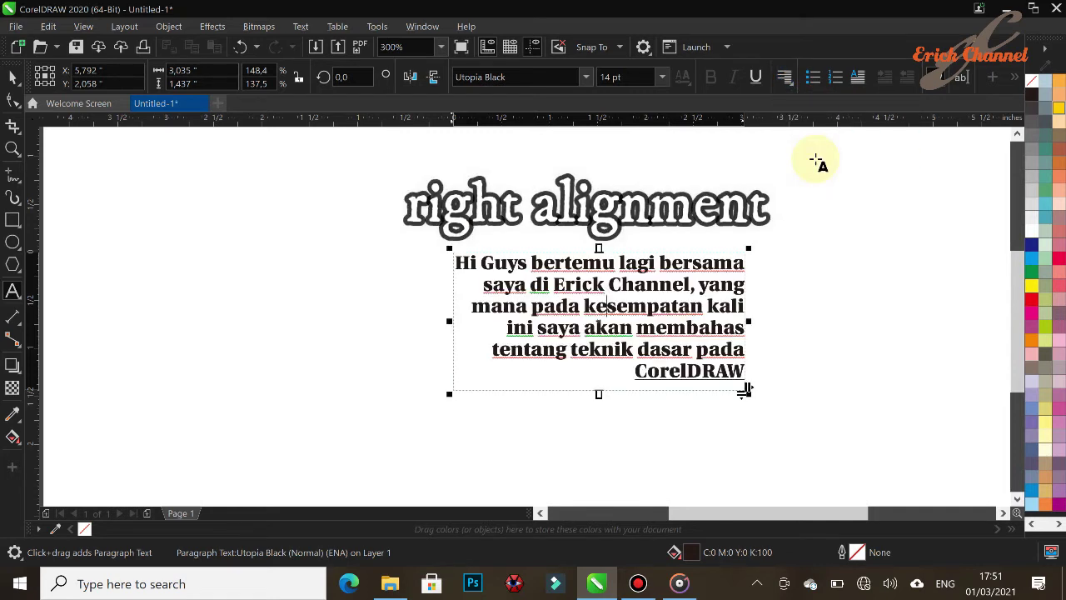
{"action": "left_click", "coordinate": [792, 85]}
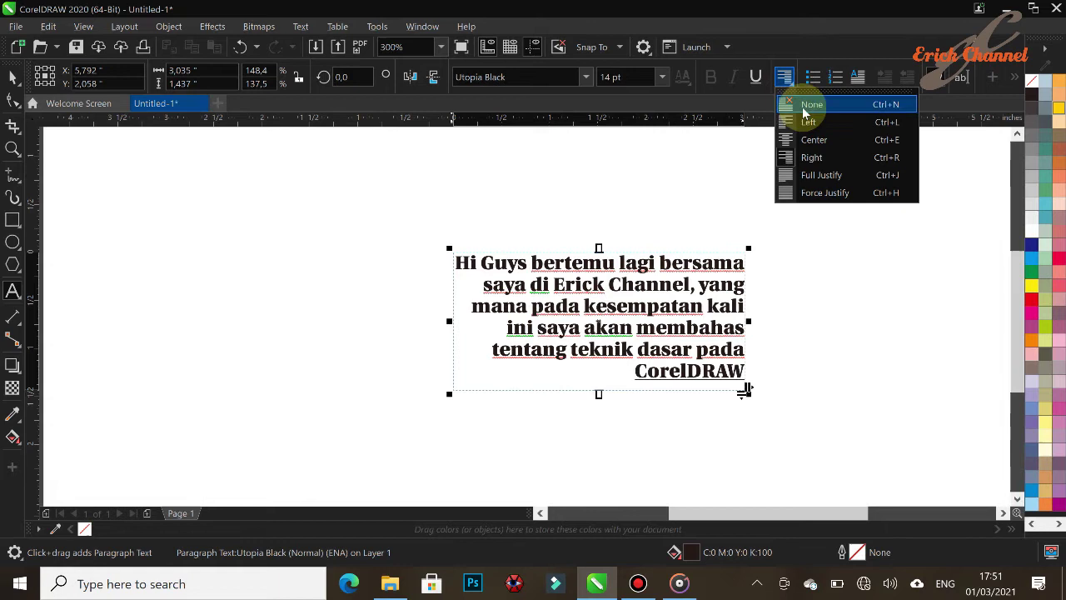
{"action": "left_click", "coordinate": [818, 176]}
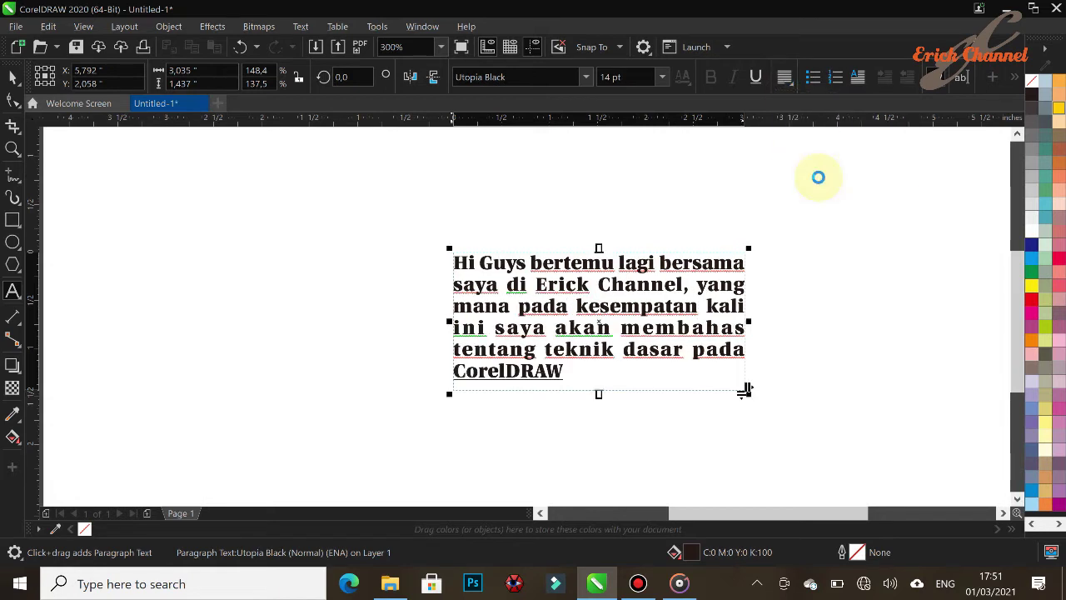
Set the paragraph text's alignment to Force Justify
{"action": "left_click", "coordinate": [787, 83]}
{"action": "left_click", "coordinate": [822, 192]}
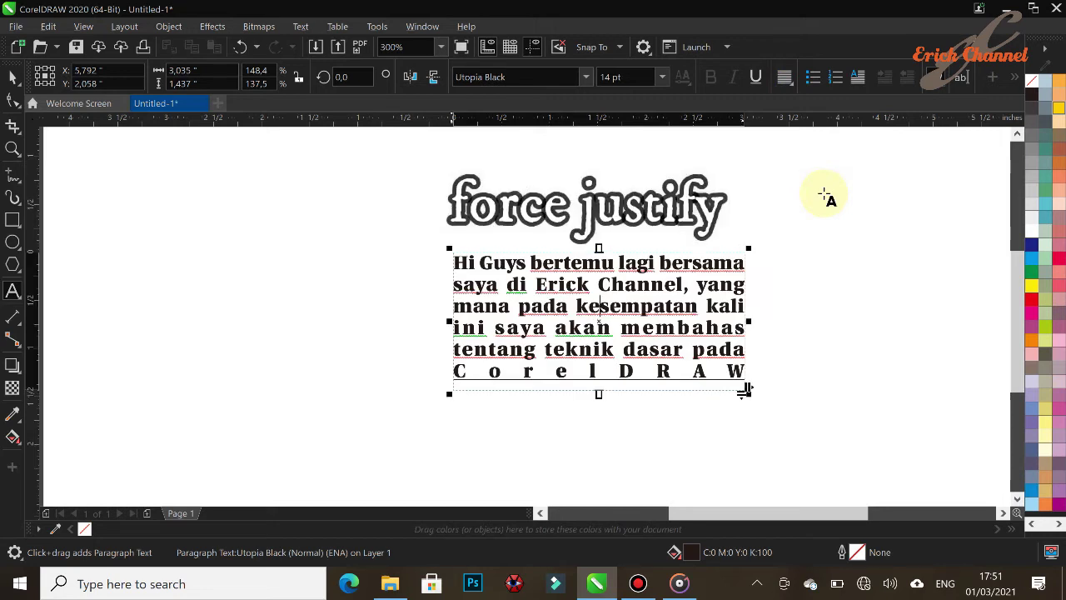
Try bulleted and numbered list formatting on the paragraph with a second item starting at "teknik", and undo the list changes
{"action": "left_click", "coordinate": [817, 78]}
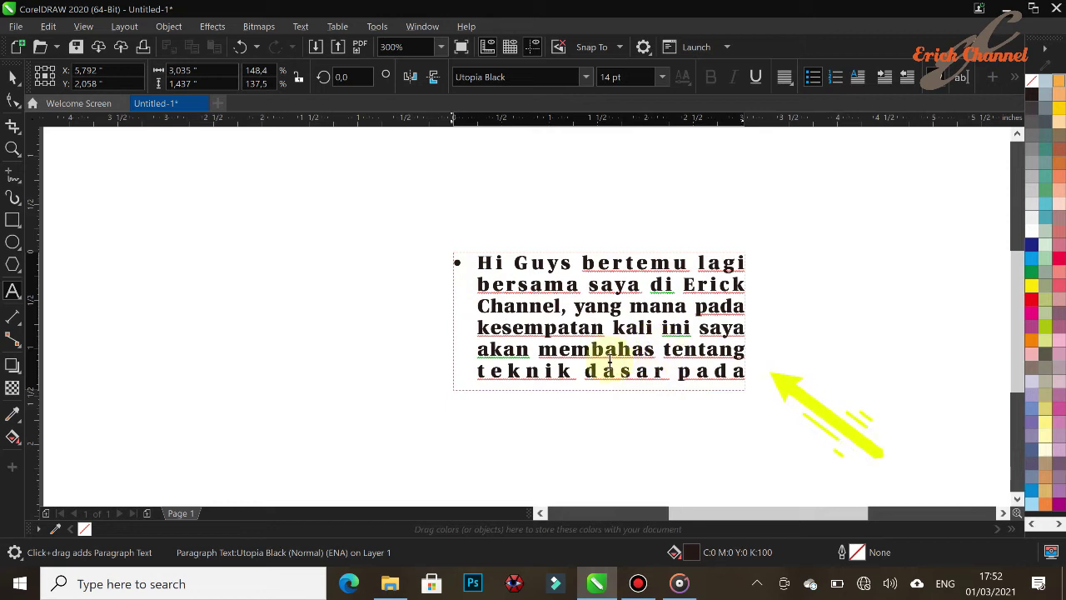
{"action": "left_click", "coordinate": [744, 350]}
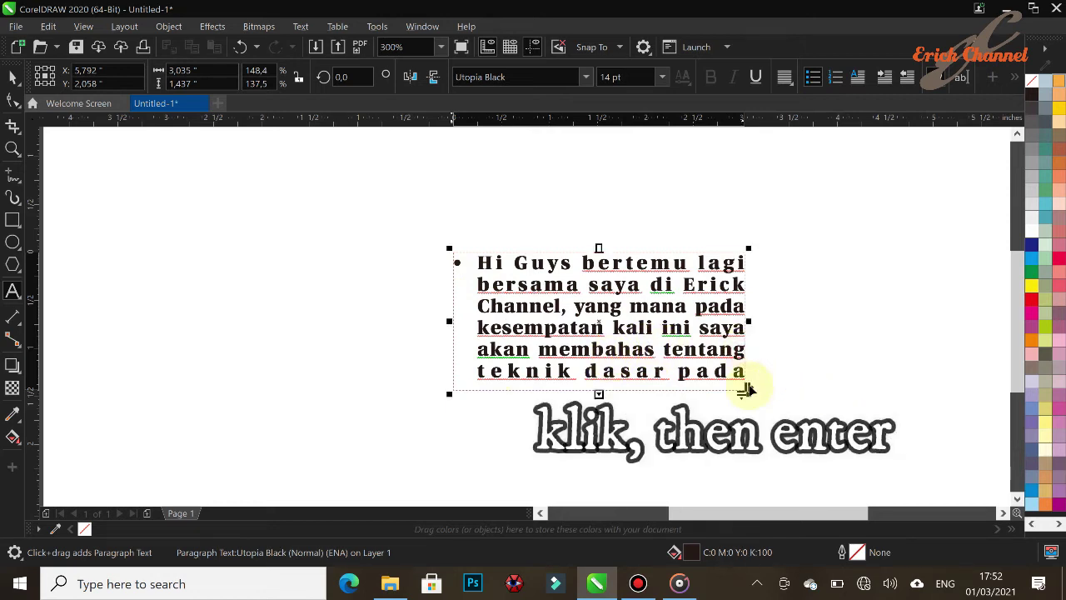
{"action": "key", "text": "Return"}
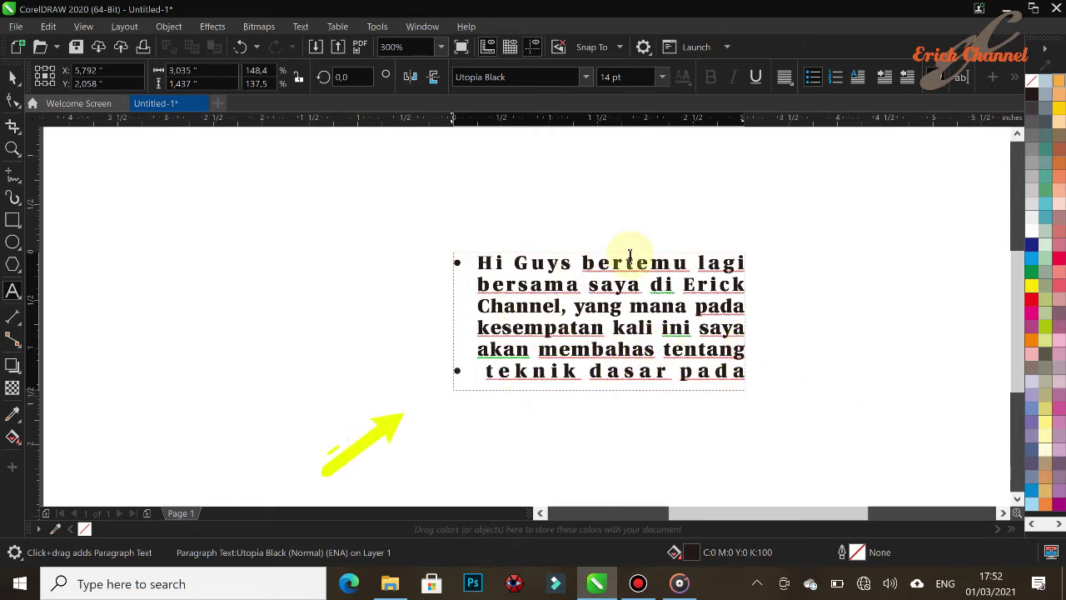
{"action": "left_click", "coordinate": [836, 79]}
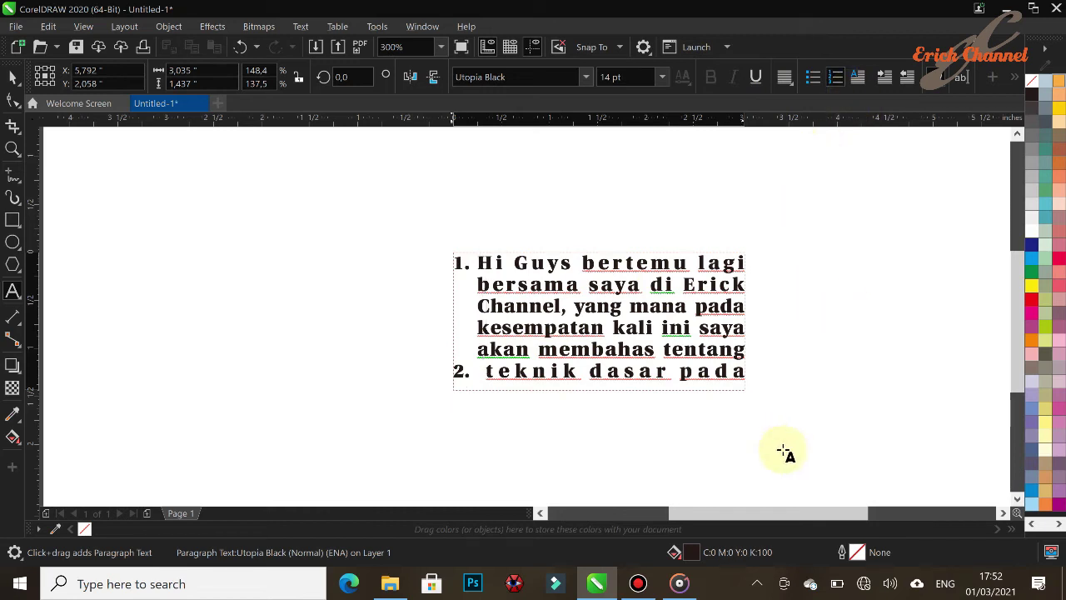
{"action": "key", "text": "ctrl+z"}
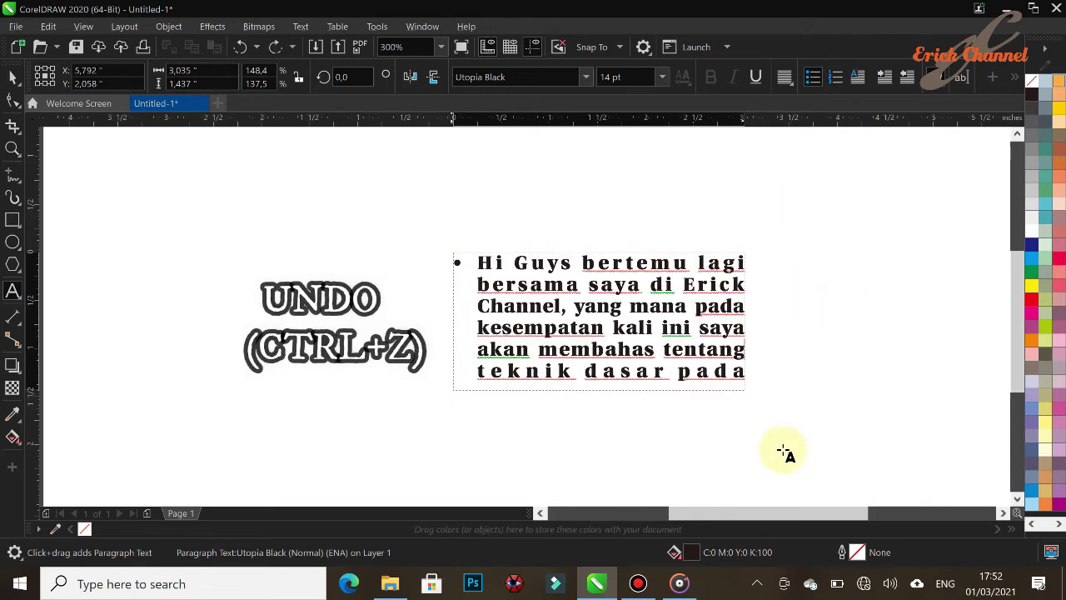
{"action": "key", "text": "ctrl+z"}
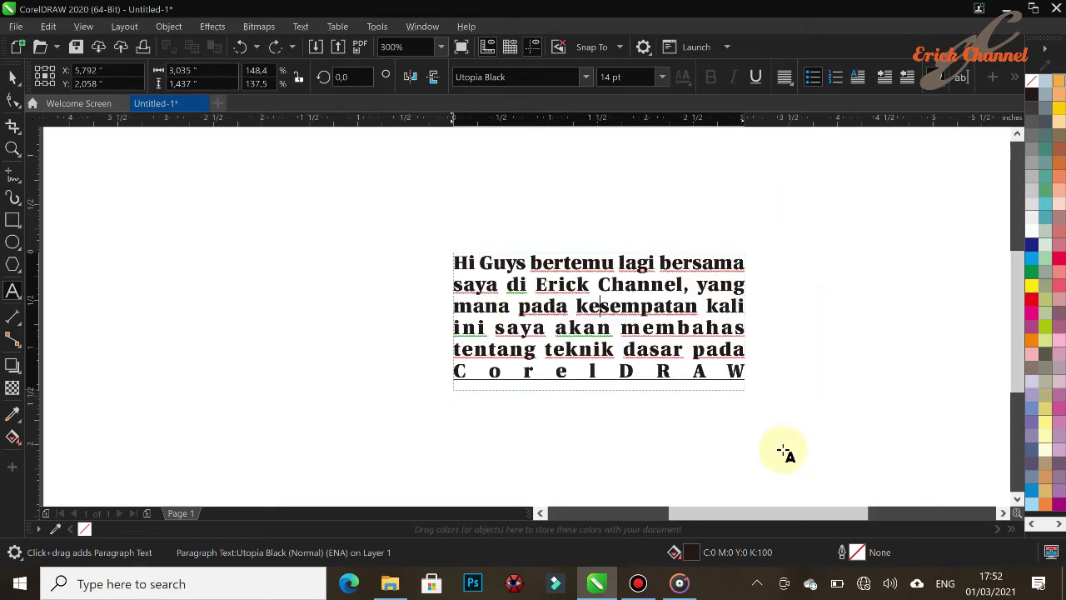
Add a drop cap to the paragraph and move its frame up and left to about X 1.545, Y 3.343 inches
{"action": "left_click", "coordinate": [855, 79]}
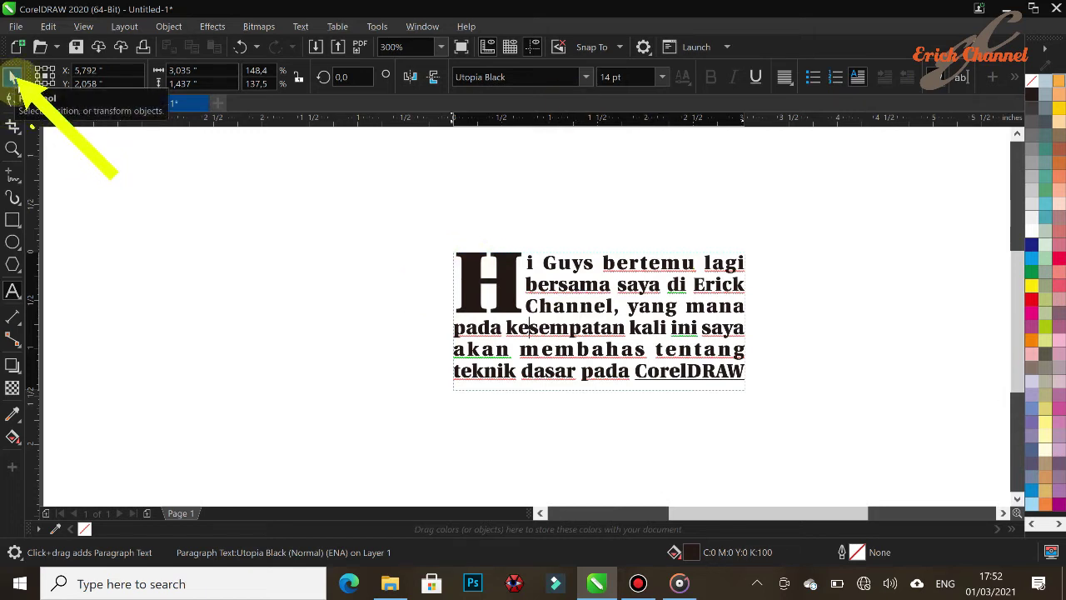
{"action": "left_click", "coordinate": [12, 76]}
{"action": "left_click", "coordinate": [58, 83]}
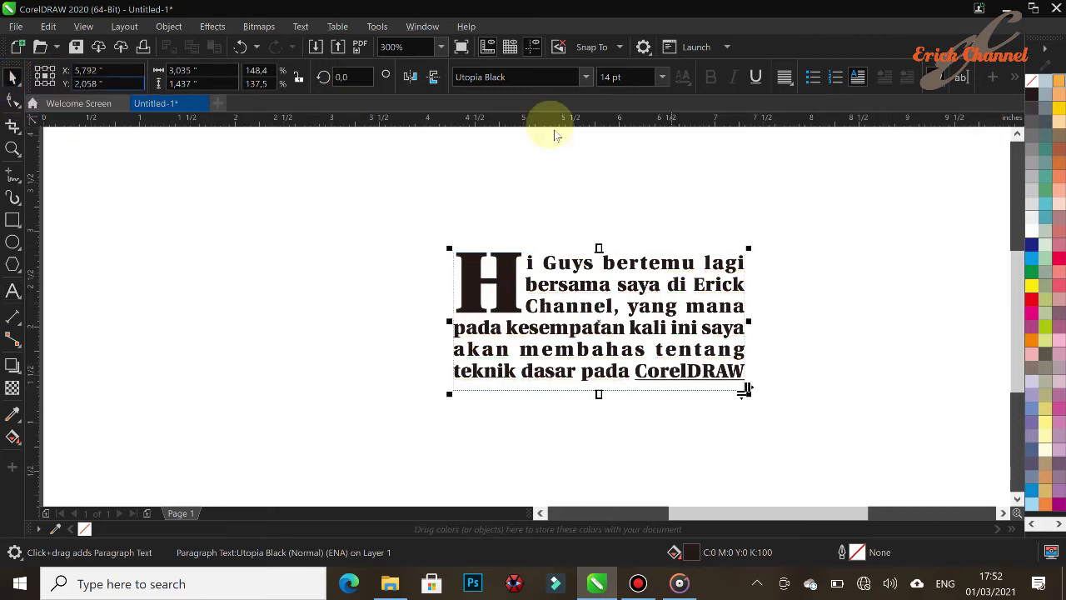
{"action": "left_click_drag", "start_coordinate": [610, 319], "coordinate": [204, 198]}
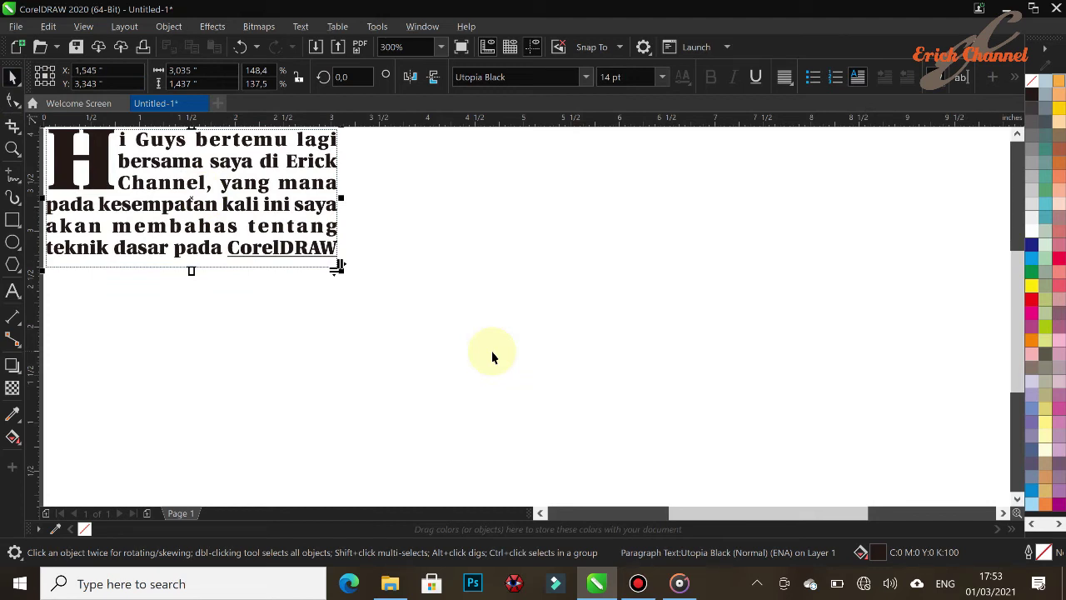
Create the artistic text "CORELDRAW" in the empty page area to the right of and below the paragraph
{"action": "left_click", "coordinate": [13, 291]}
{"action": "left_click", "coordinate": [67, 299]}
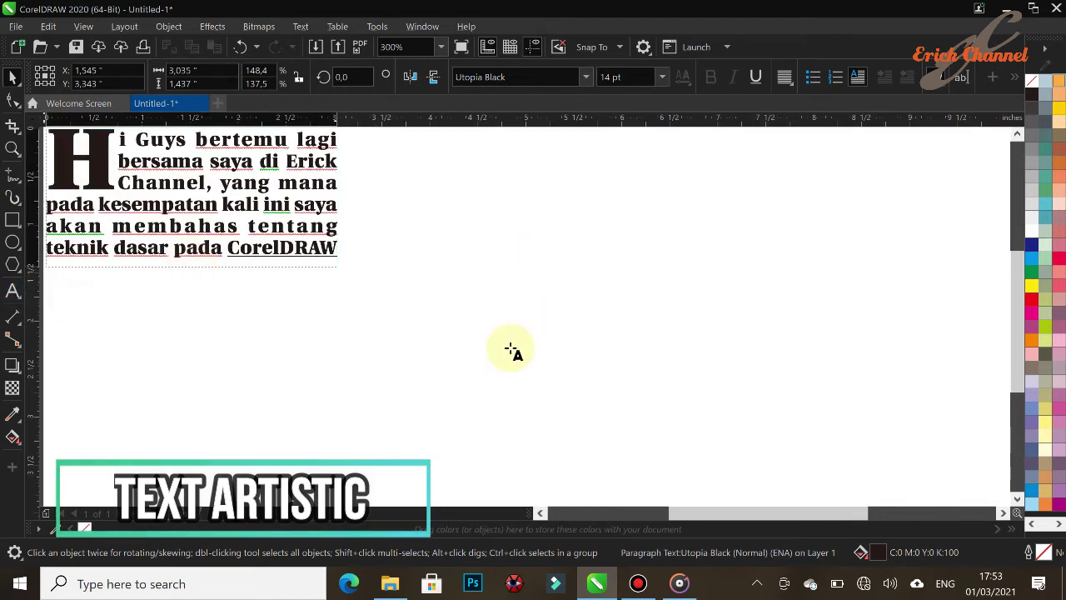
{"action": "left_click", "coordinate": [502, 303]}
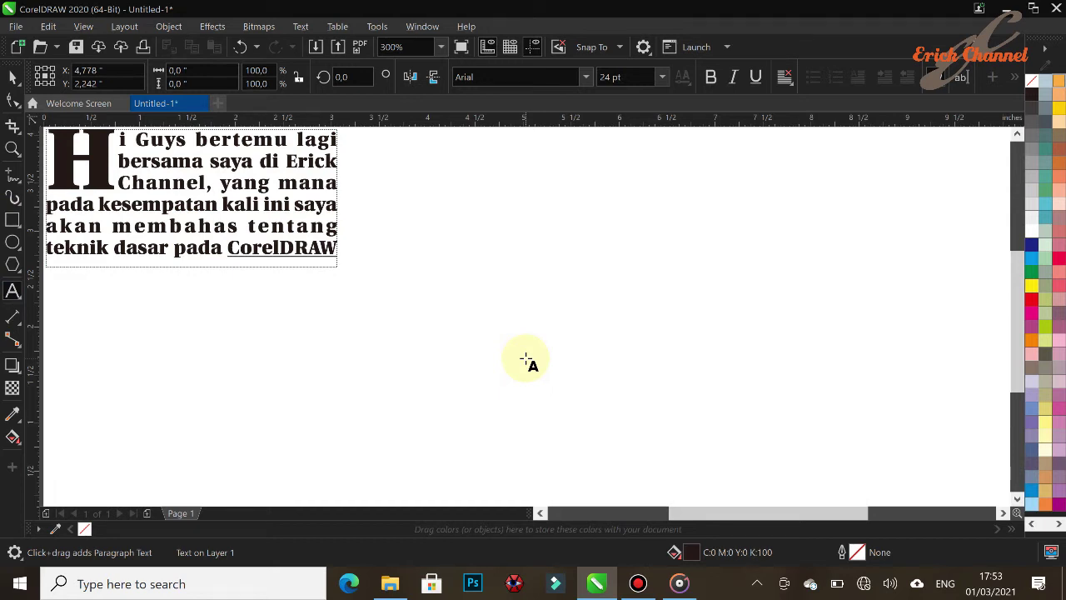
{"action": "type", "text": "CORELDRAW"}
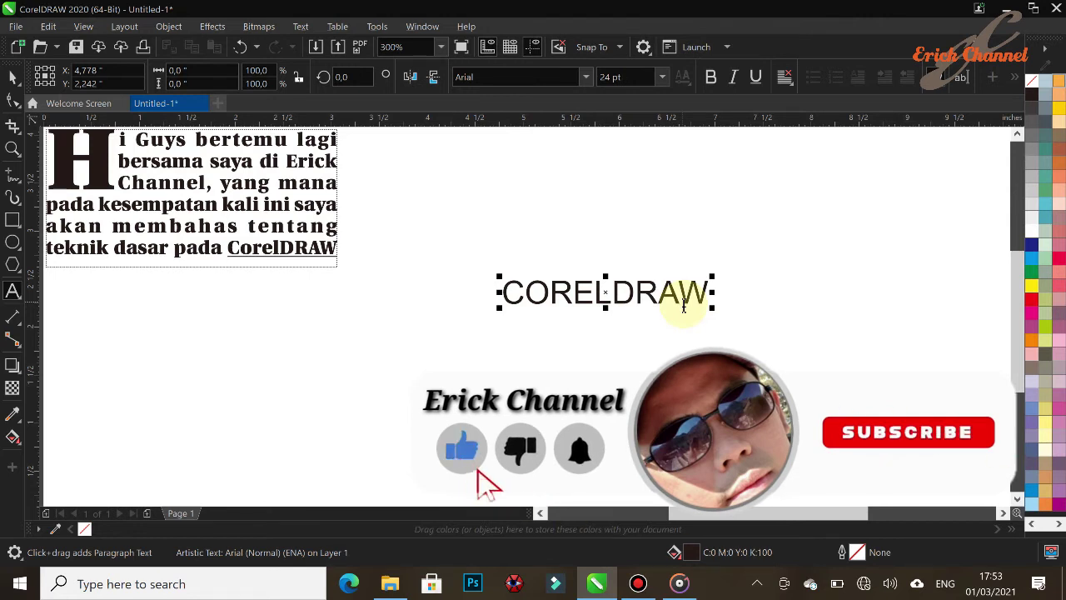
Scale and stretch the CORELDRAW artistic text to about 3.455 by 0.753 inches
{"action": "left_click_drag", "start_coordinate": [714, 305], "coordinate": [791, 357]}
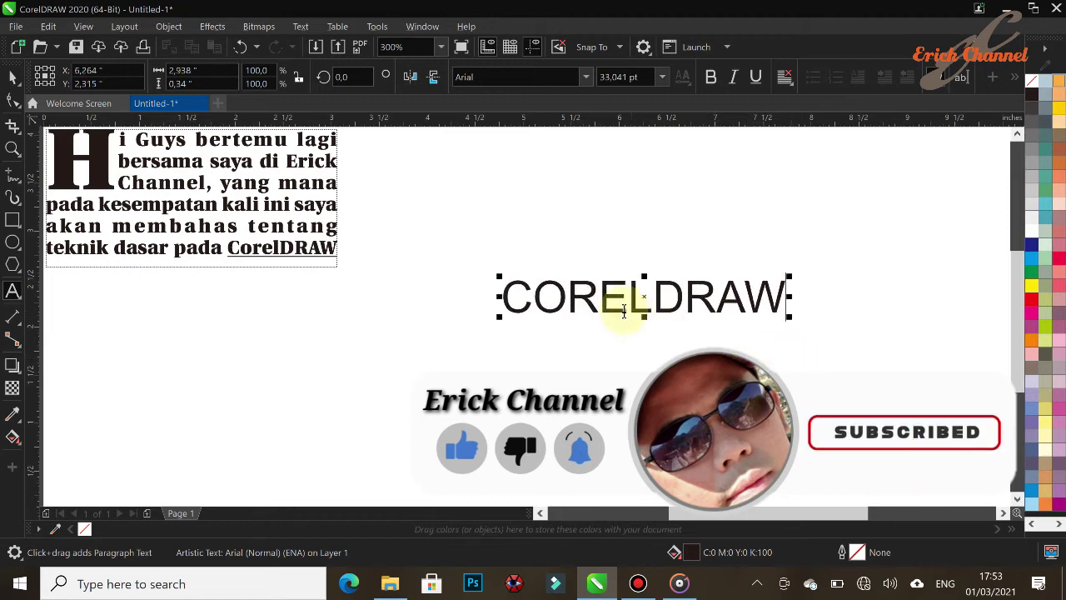
{"action": "left_click_drag", "start_coordinate": [495, 298], "coordinate": [449, 300]}
{"action": "key", "text": "ctrl+space"}
{"action": "left_click_drag", "start_coordinate": [621, 273], "coordinate": [624, 238]}
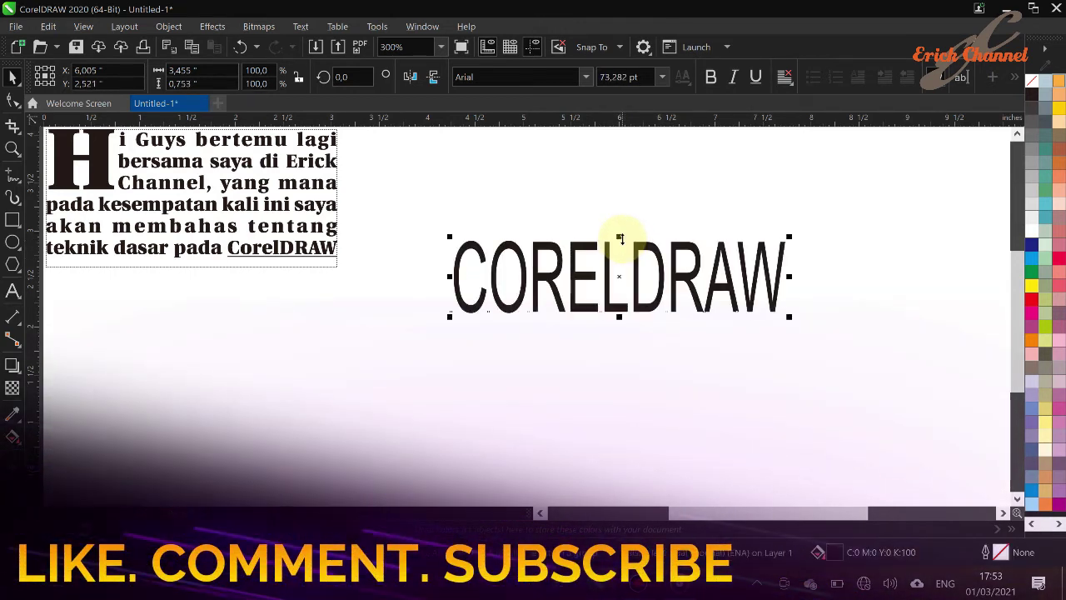
Select all characters of the CORELDRAW artistic text, fill them with yellow, and deselect the text
{"action": "key", "text": "ctrl+space"}
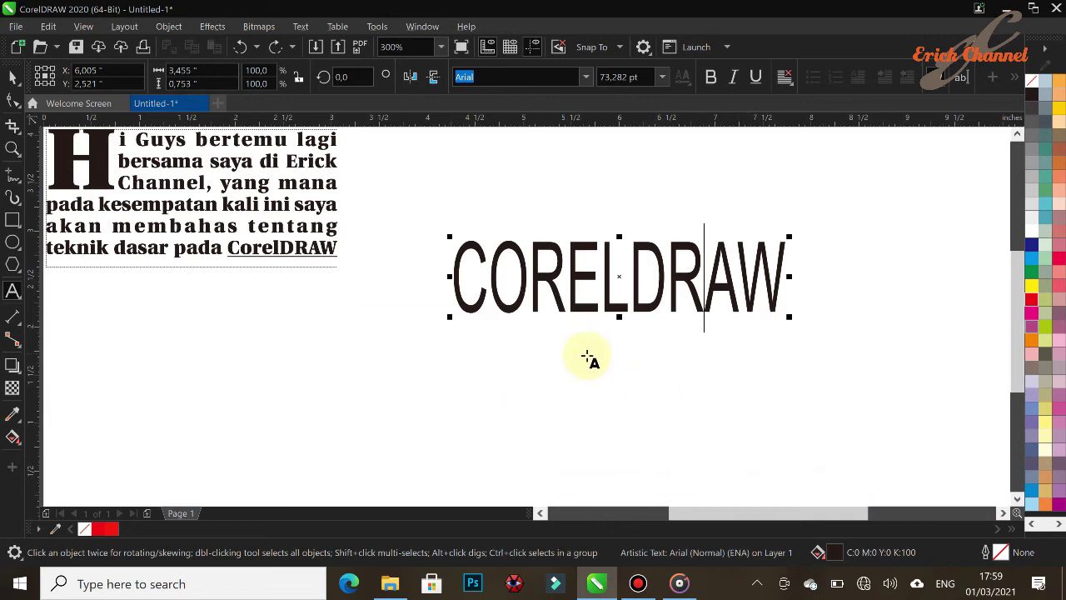
{"action": "key", "text": "ctrl+a"}
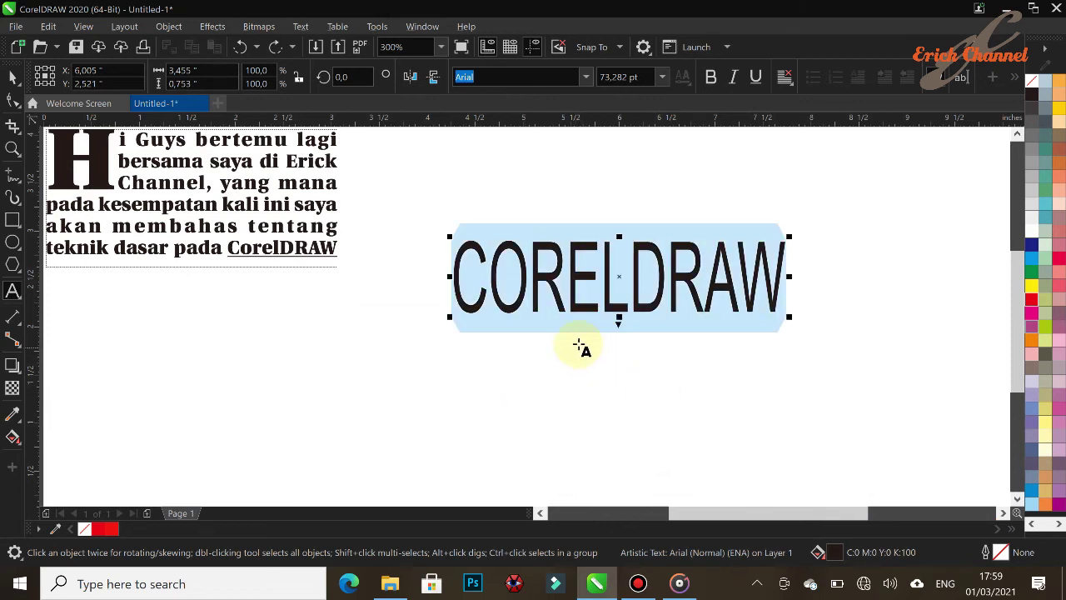
{"action": "left_click_drag", "start_coordinate": [796, 435], "coordinate": [1025, 291]}
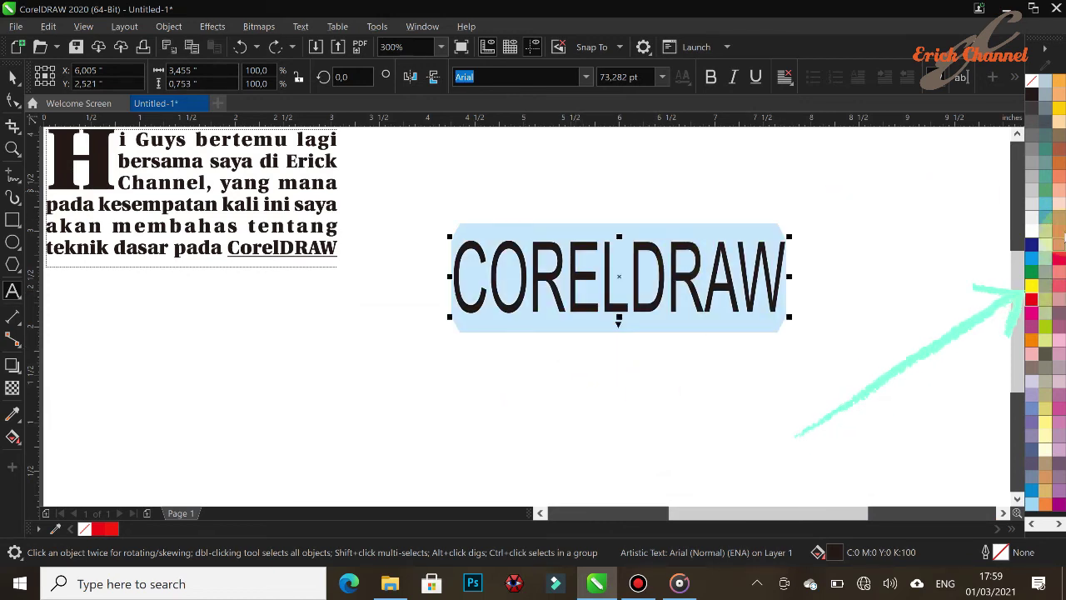
{"action": "left_click", "coordinate": [1031, 286]}
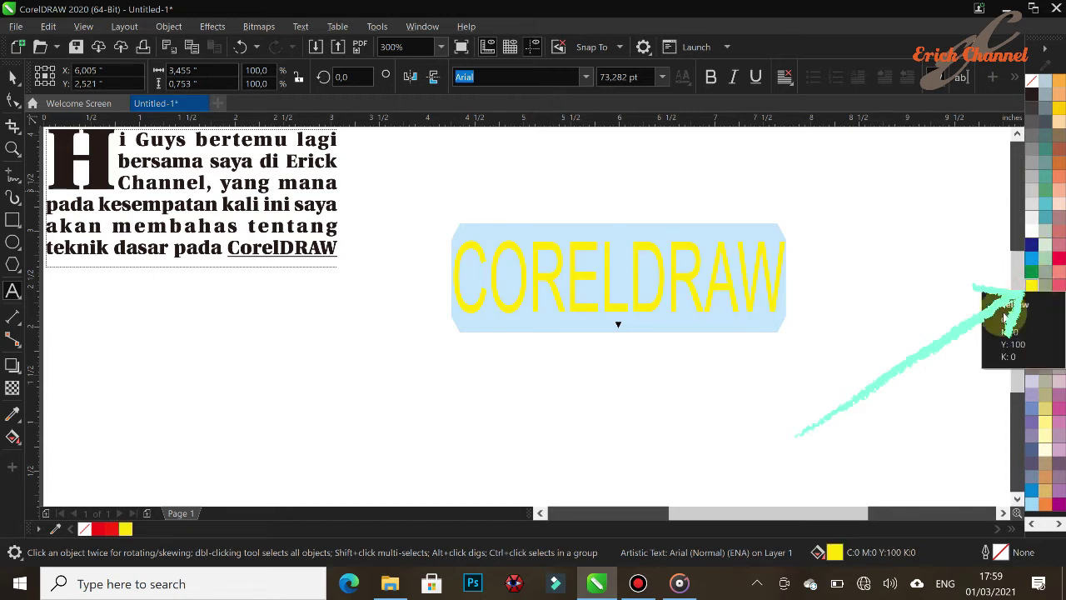
{"action": "left_click", "coordinate": [801, 382]}
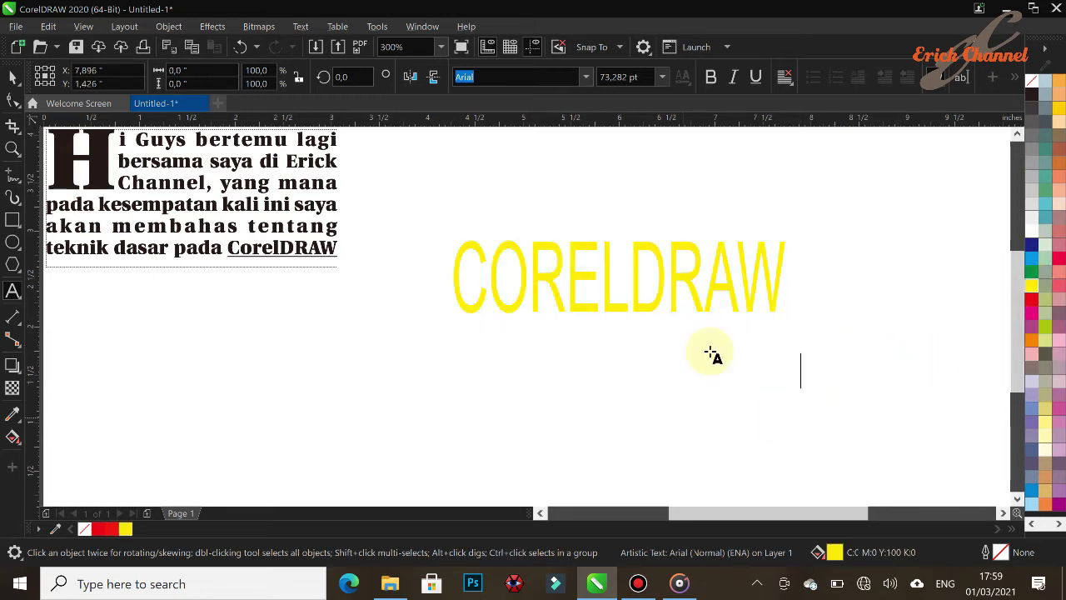
Show the full text properties and go through the Paragraph, Frame and Character sections
{"action": "left_click", "coordinate": [1017, 79]}
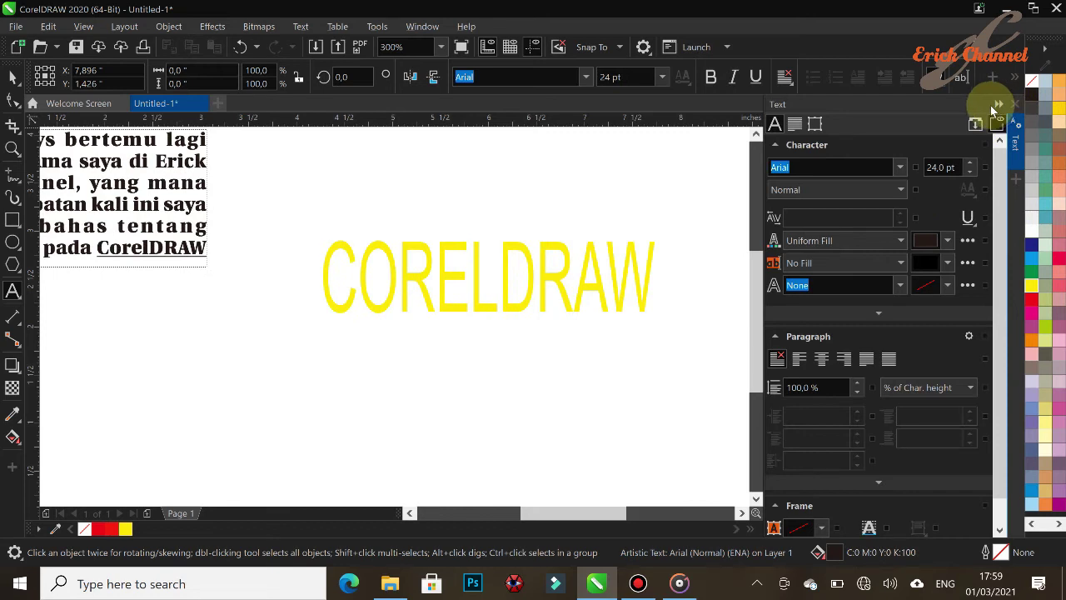
{"action": "left_click", "coordinate": [795, 124]}
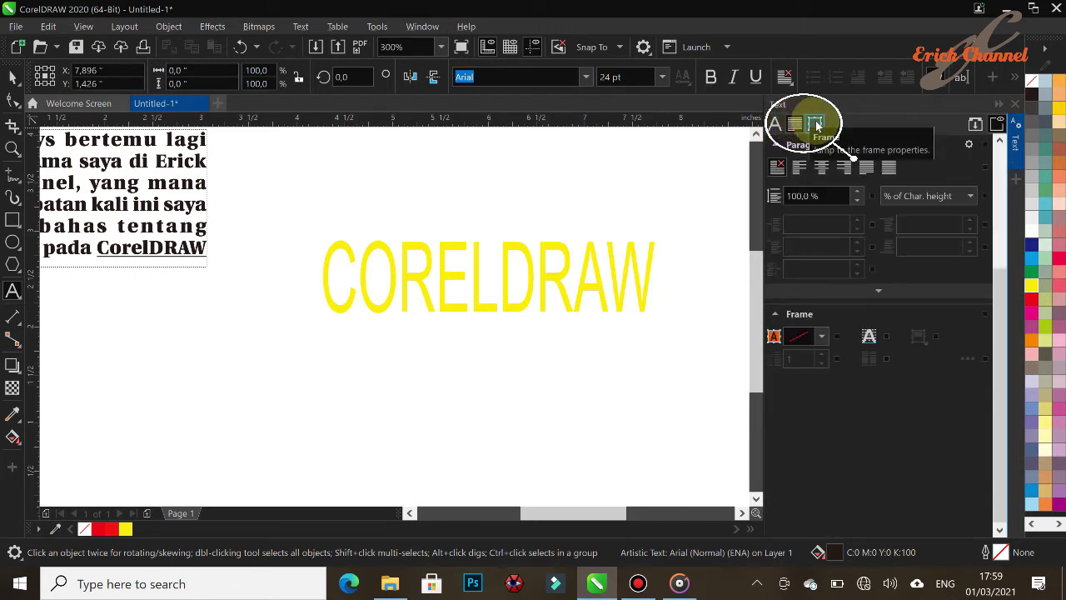
{"action": "left_click", "coordinate": [816, 124]}
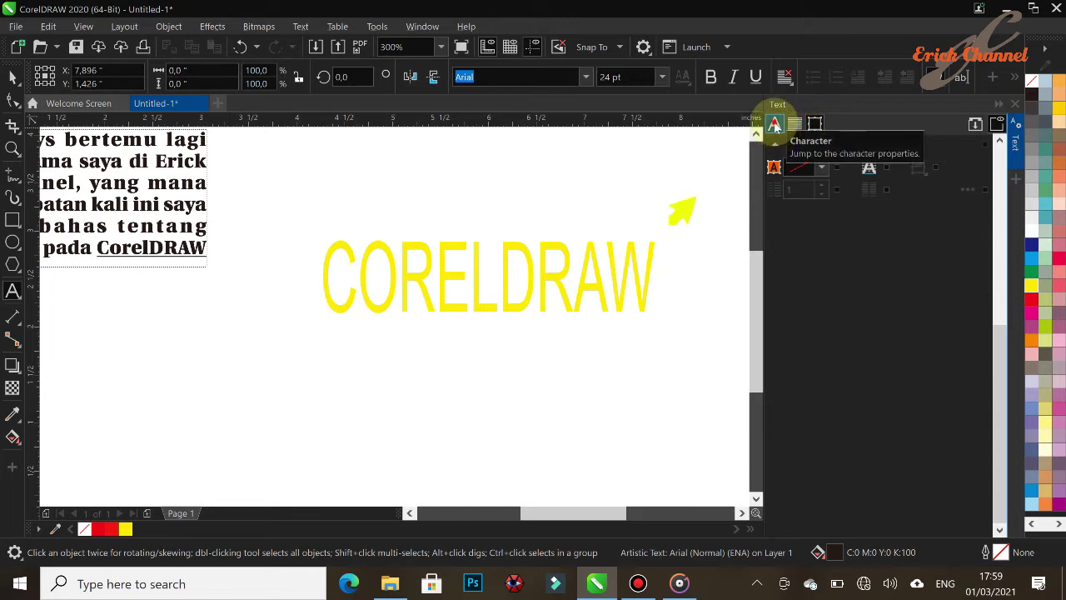
{"action": "left_click", "coordinate": [775, 124]}
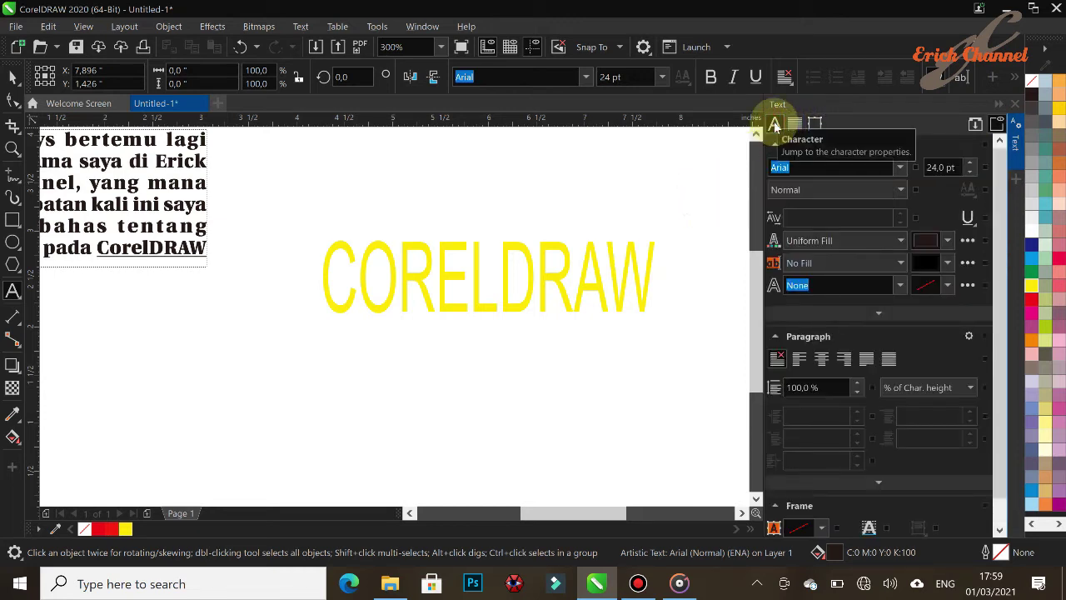
Select all of the CORELDRAW text and view its font size setting and the available font styles
{"action": "left_click", "coordinate": [434, 283]}
{"action": "key", "text": "ctrl+a"}
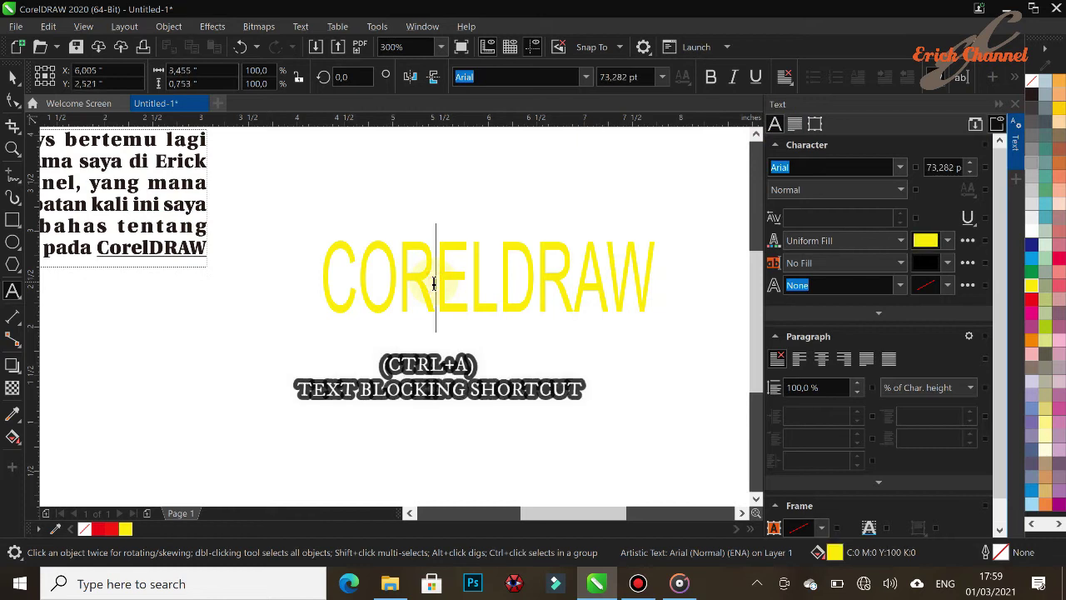
{"action": "key", "text": "ctrl+a"}
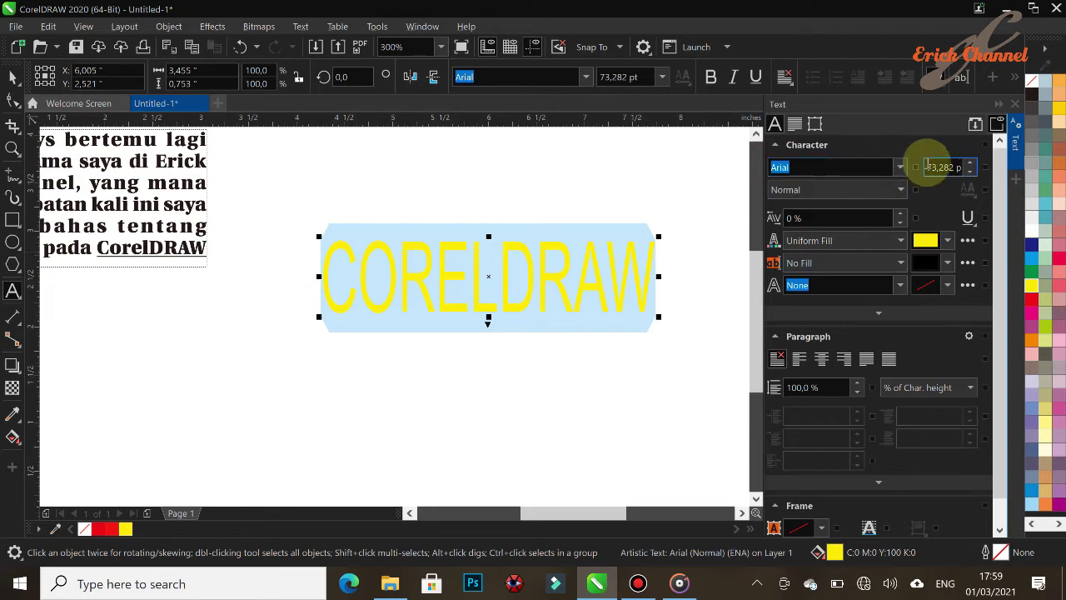
{"action": "left_click", "coordinate": [952, 167]}
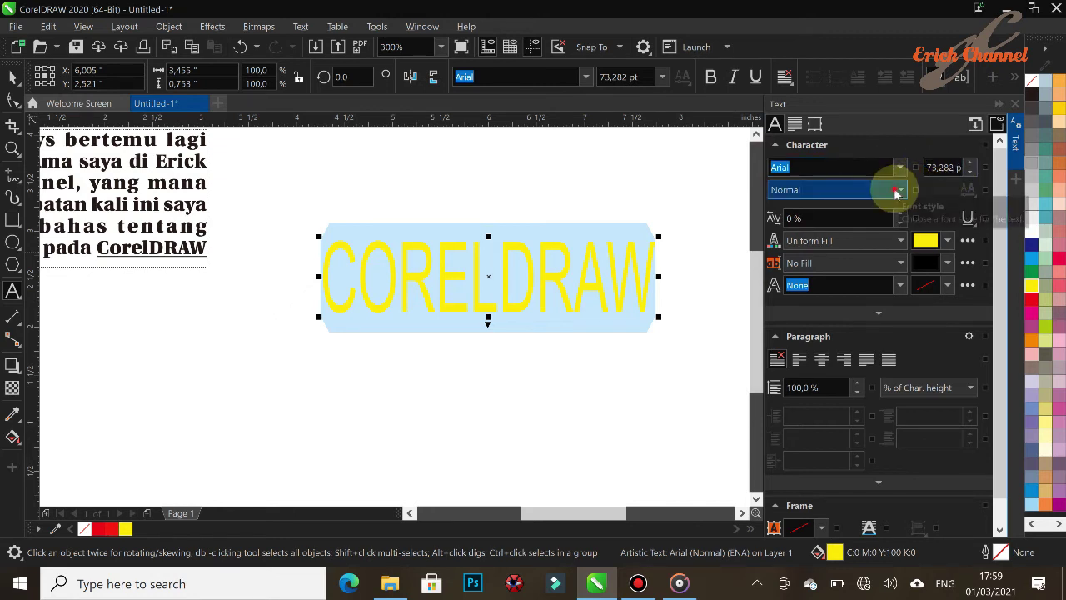
{"action": "left_click", "coordinate": [892, 189]}
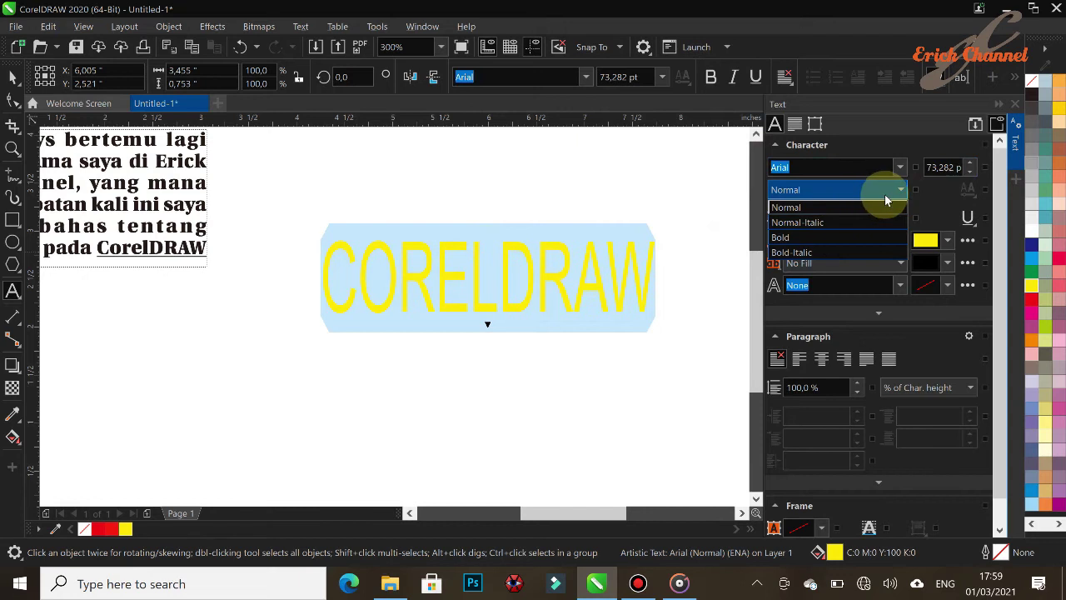
{"action": "left_click", "coordinate": [899, 193]}
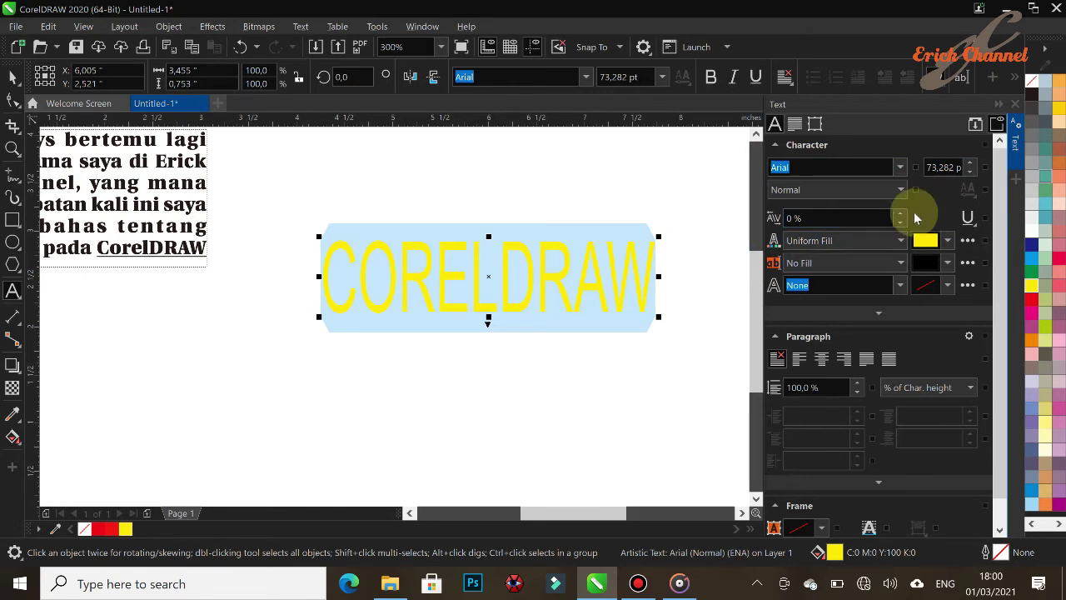
Try a character spacing of 25% on the CORELDRAW text and reduce it to 10%
{"action": "left_click", "coordinate": [901, 213]}
{"action": "left_click", "coordinate": [900, 213]}
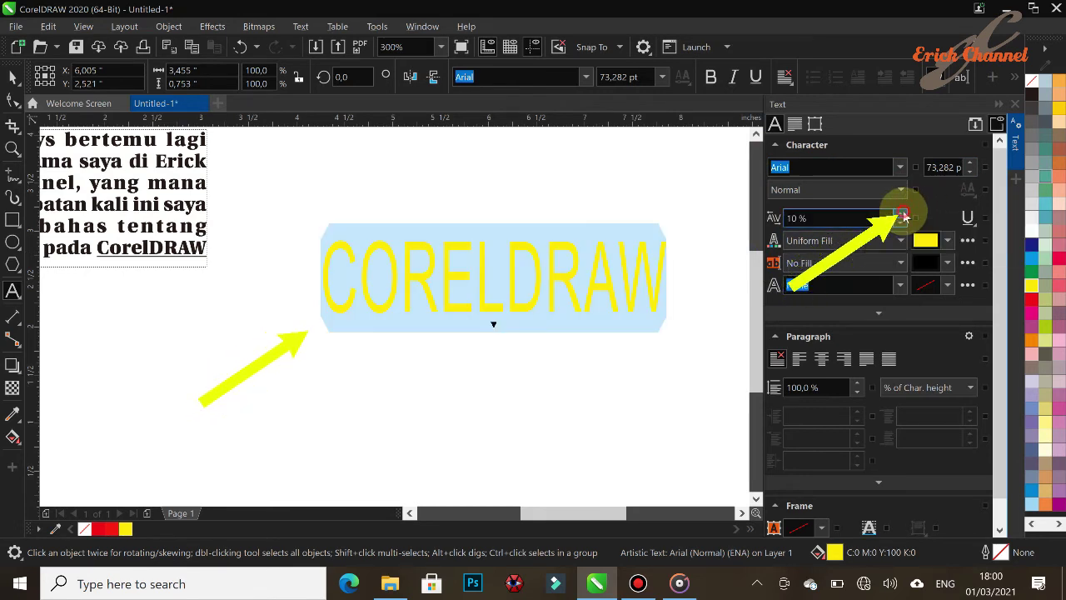
{"action": "left_click", "coordinate": [901, 213]}
{"action": "left_click", "coordinate": [901, 213]}
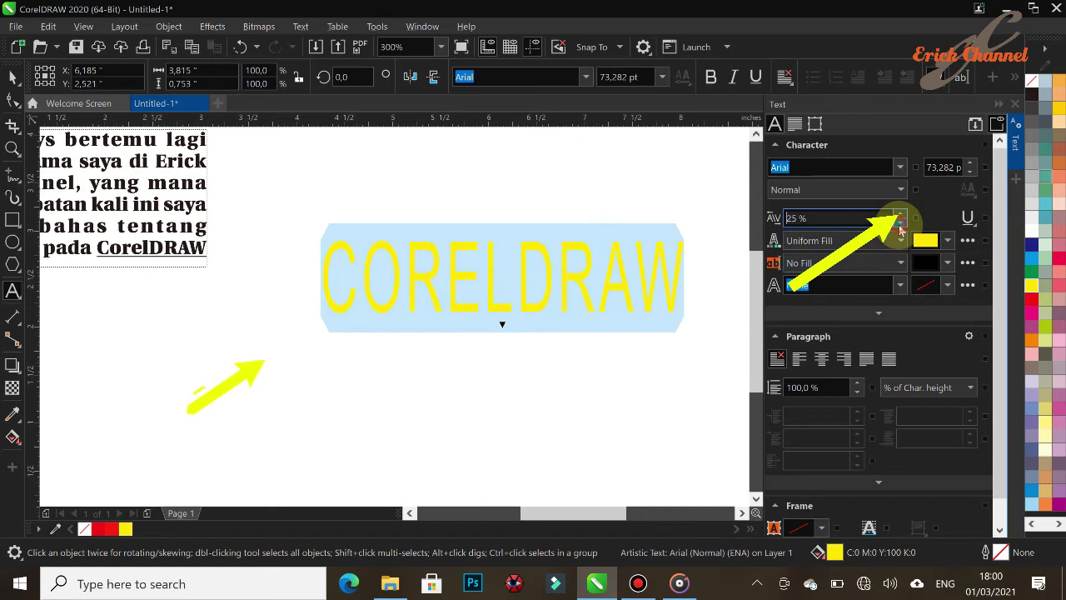
{"action": "left_click", "coordinate": [900, 221]}
{"action": "left_click", "coordinate": [901, 221]}
{"action": "left_click", "coordinate": [901, 222]}
{"action": "left_click", "coordinate": [901, 221]}
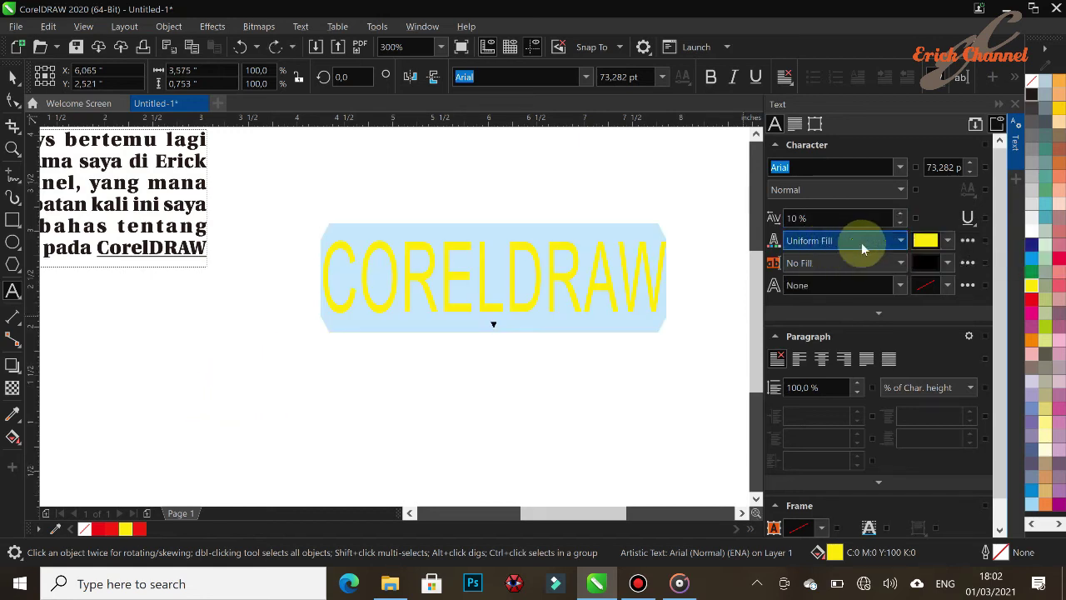
Change the CORELDRAW text's fill type to Fountain Fill and apply the Shiny Rainbow Rays preset
{"action": "left_click", "coordinate": [900, 241]}
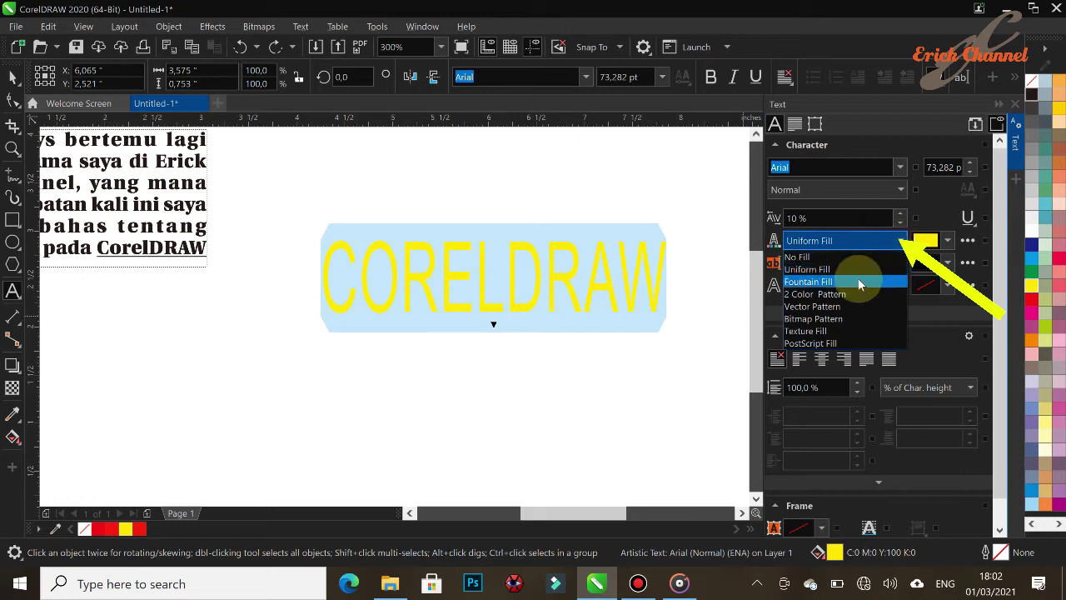
{"action": "left_click", "coordinate": [809, 282]}
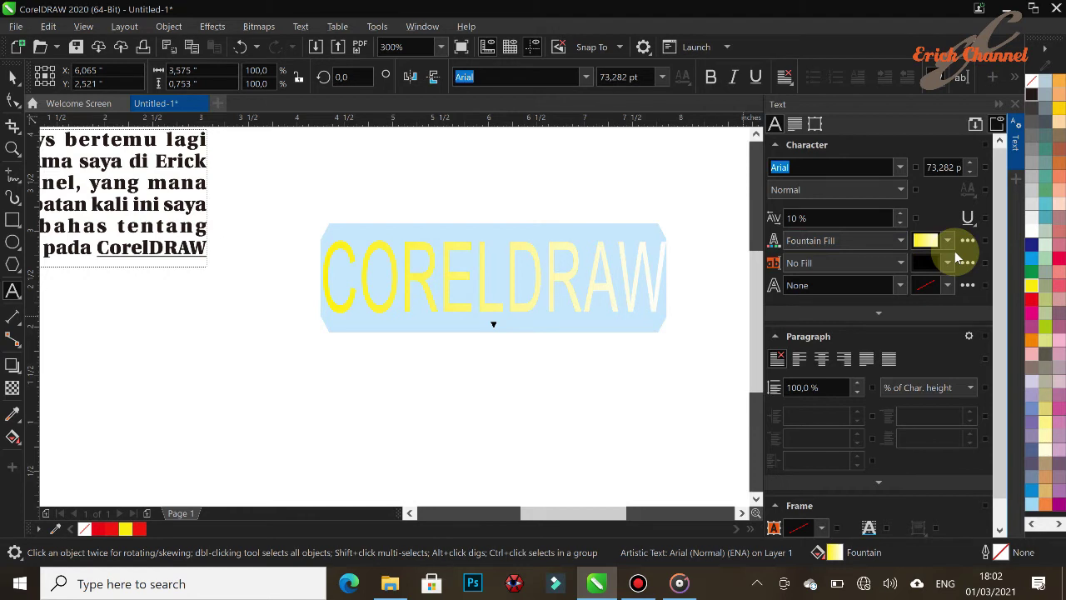
{"action": "left_click", "coordinate": [948, 241]}
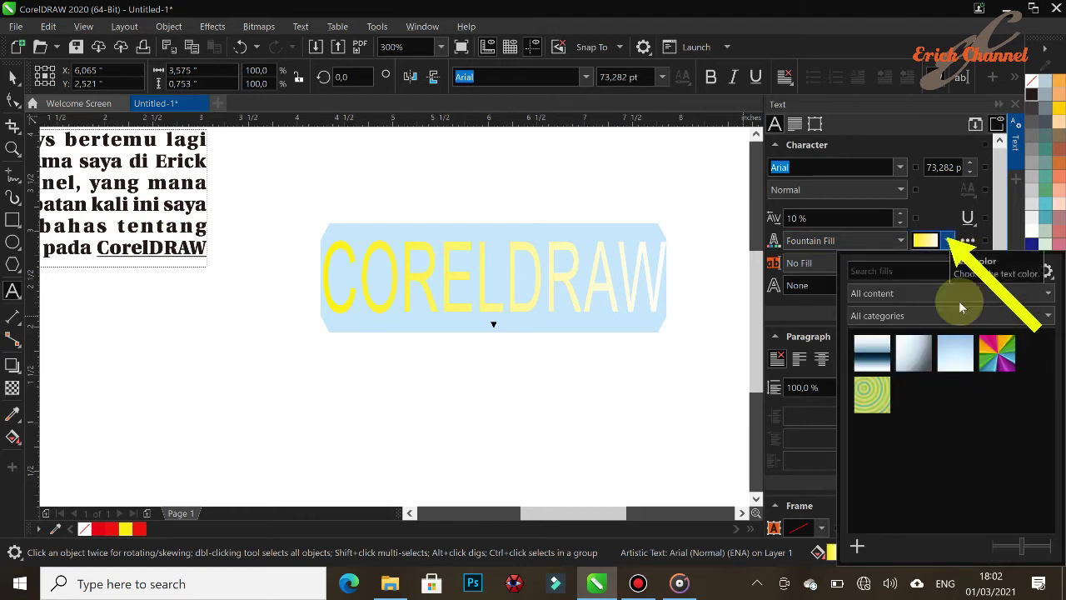
{"action": "left_click", "coordinate": [994, 365]}
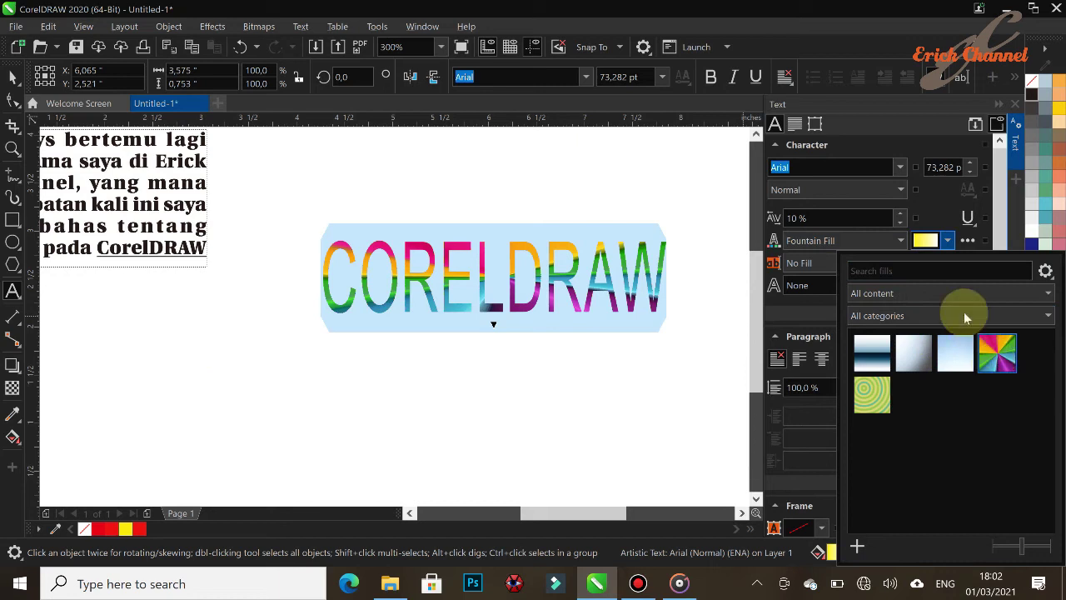
Examine the detailed Edit Fill settings of the text's fountain fill and close them
{"action": "left_click", "coordinate": [967, 240]}
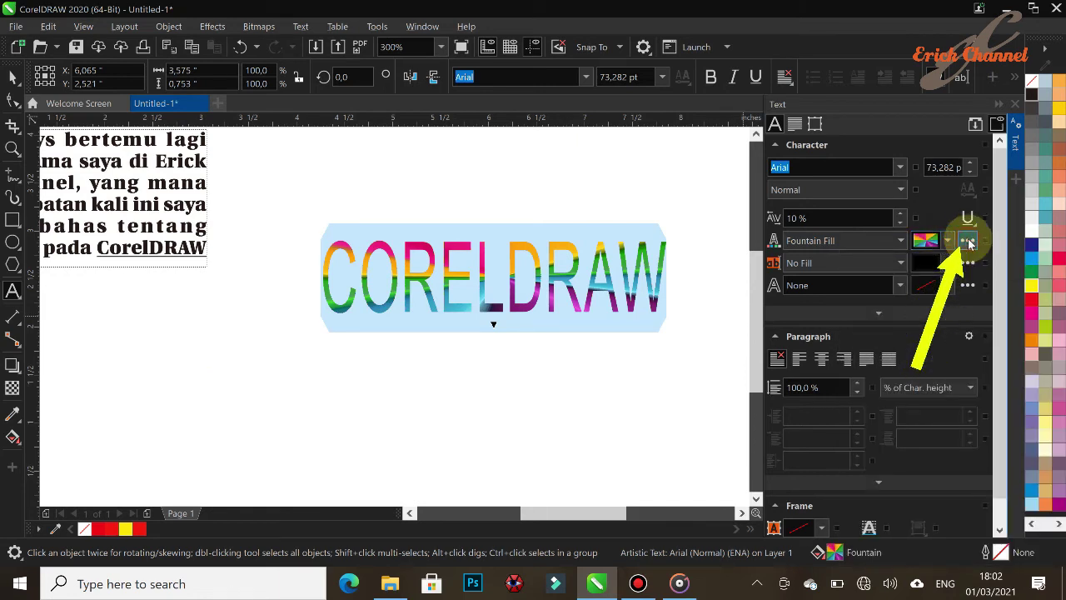
{"action": "left_click", "coordinate": [967, 241]}
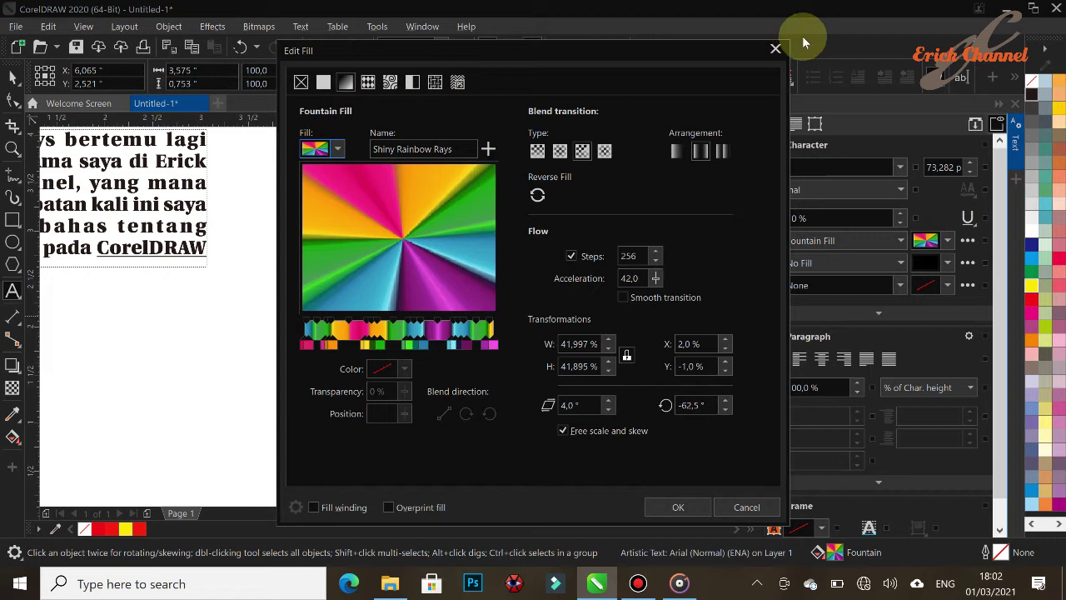
{"action": "left_click", "coordinate": [778, 48]}
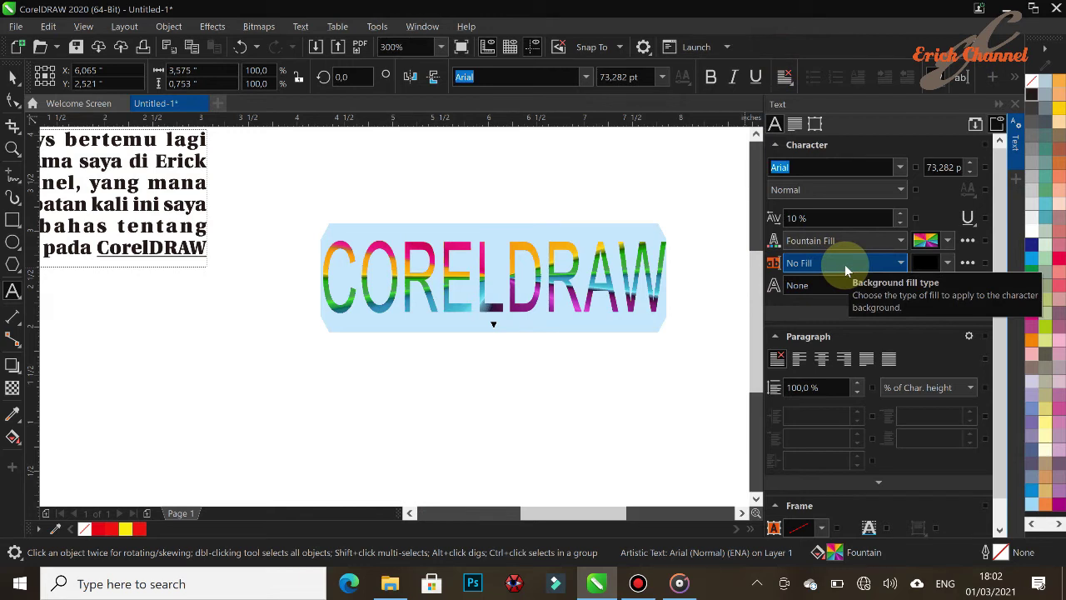
Try a uniform red #F21B1B character background fill on the CORELDRAW text and undo it
{"action": "left_click", "coordinate": [895, 265]}
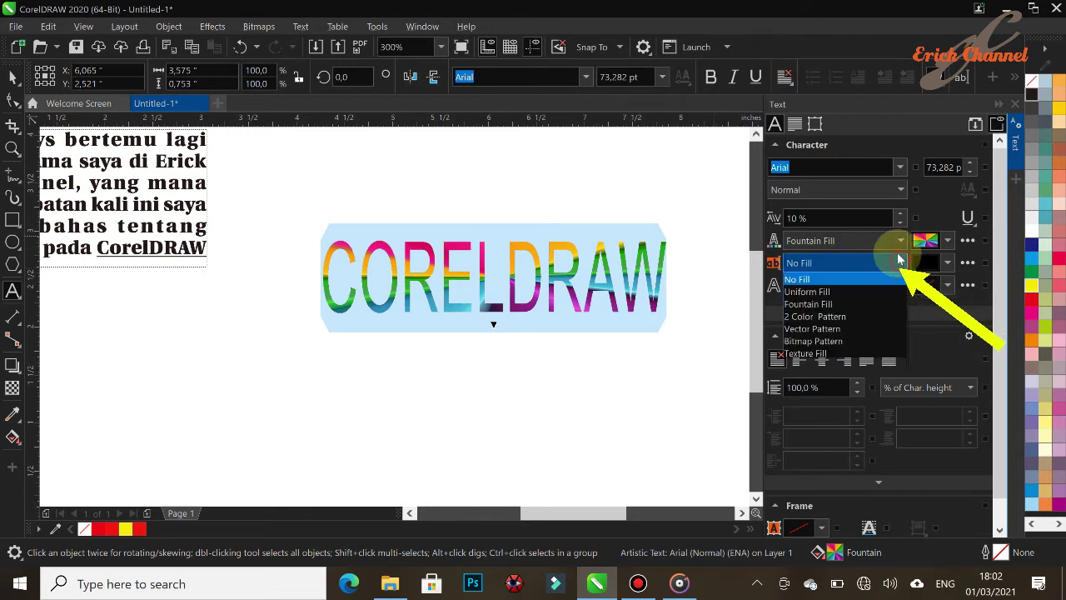
{"action": "left_click", "coordinate": [845, 290]}
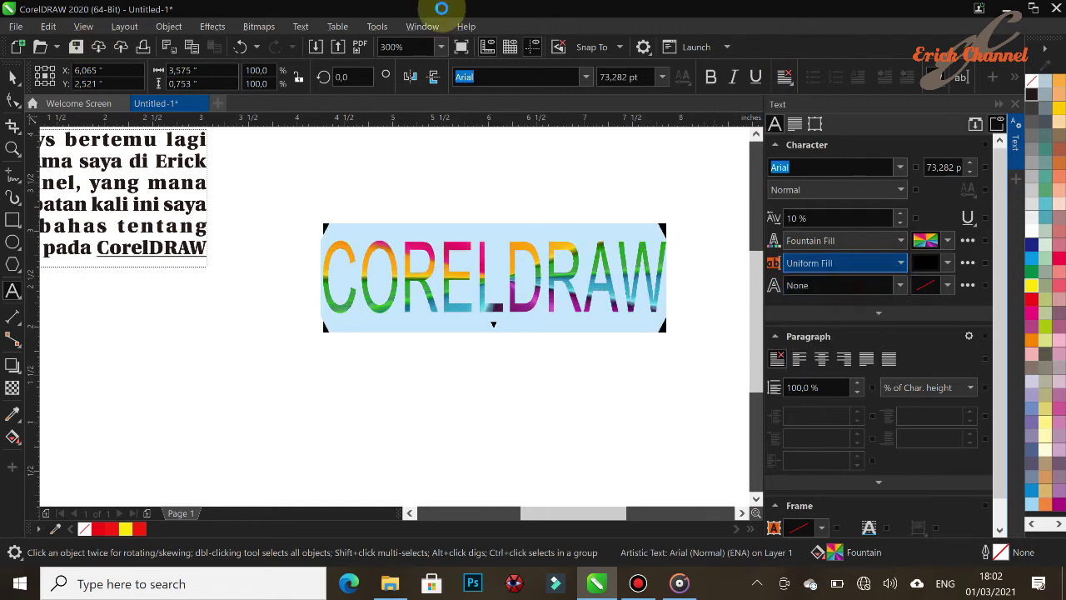
{"action": "left_click", "coordinate": [947, 263]}
{"action": "left_click_drag", "start_coordinate": [890, 444], "coordinate": [974, 341]}
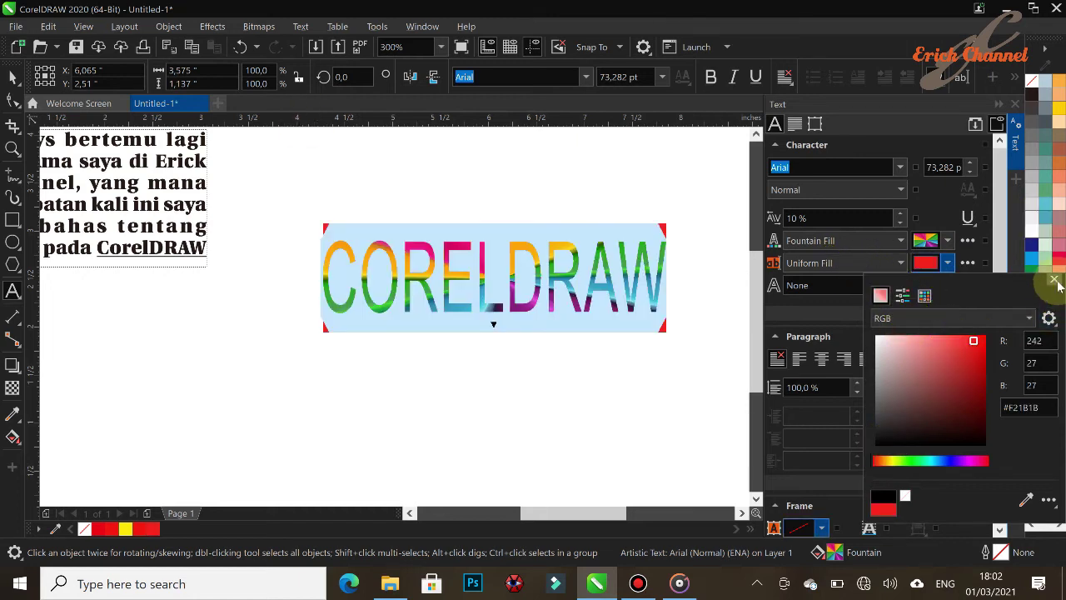
{"action": "left_click", "coordinate": [549, 384]}
{"action": "left_click", "coordinate": [548, 384]}
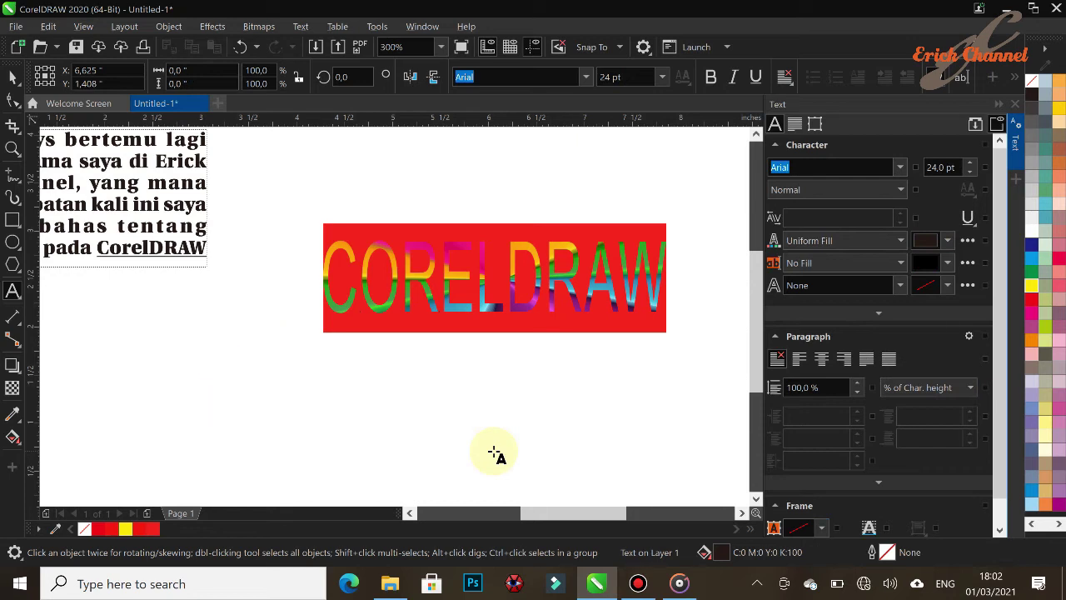
{"action": "key", "text": "ctrl+z"}
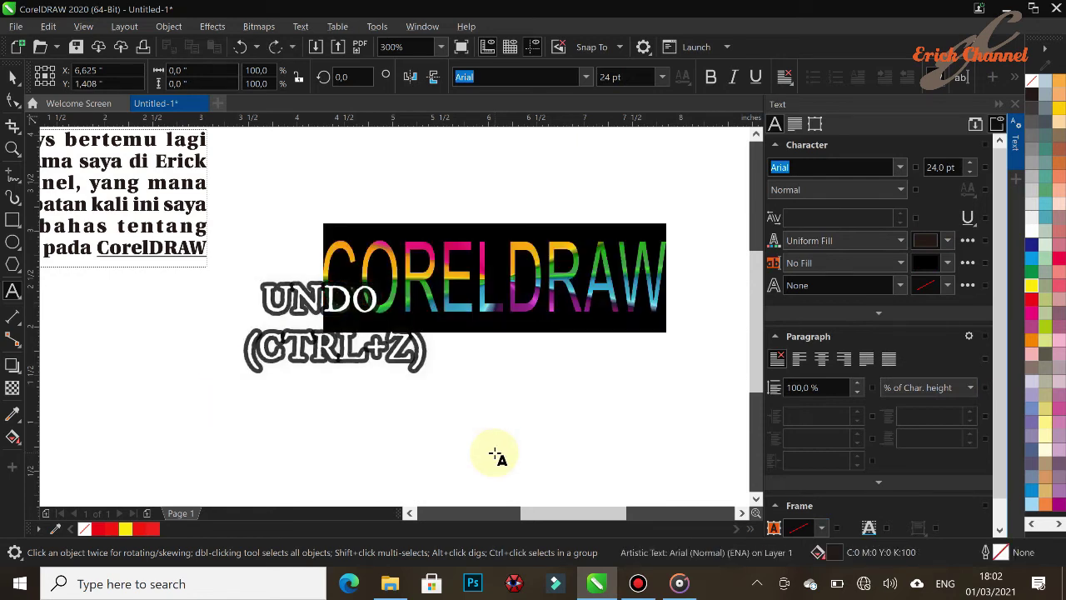
{"action": "key", "text": "ctrl+z"}
Set the outline width of all CORELDRAW characters to 2.0 pt
{"action": "left_click", "coordinate": [490, 285]}
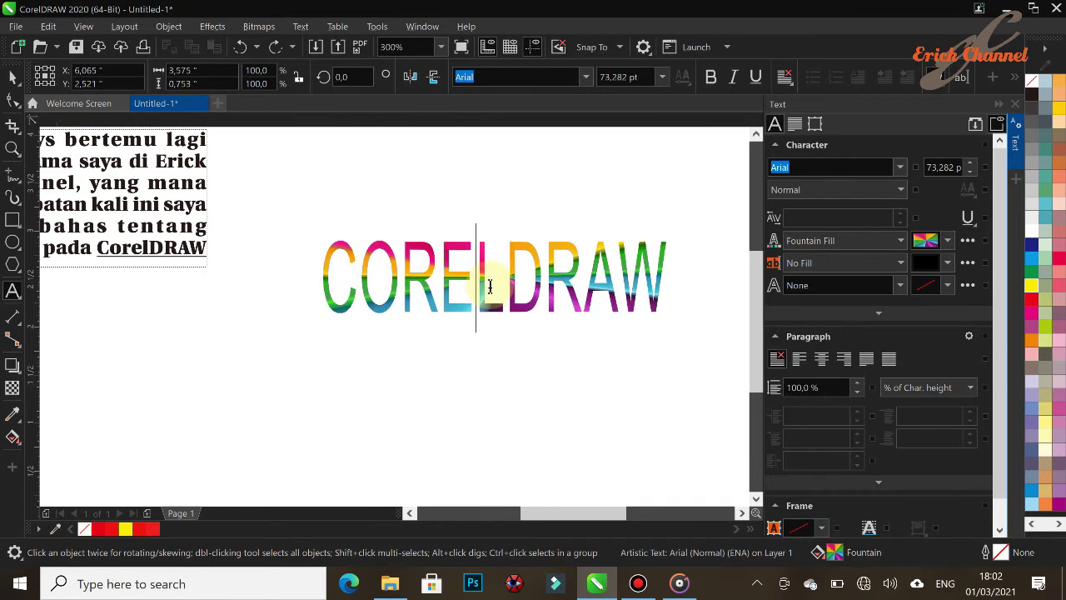
{"action": "key", "text": "ctrl+a"}
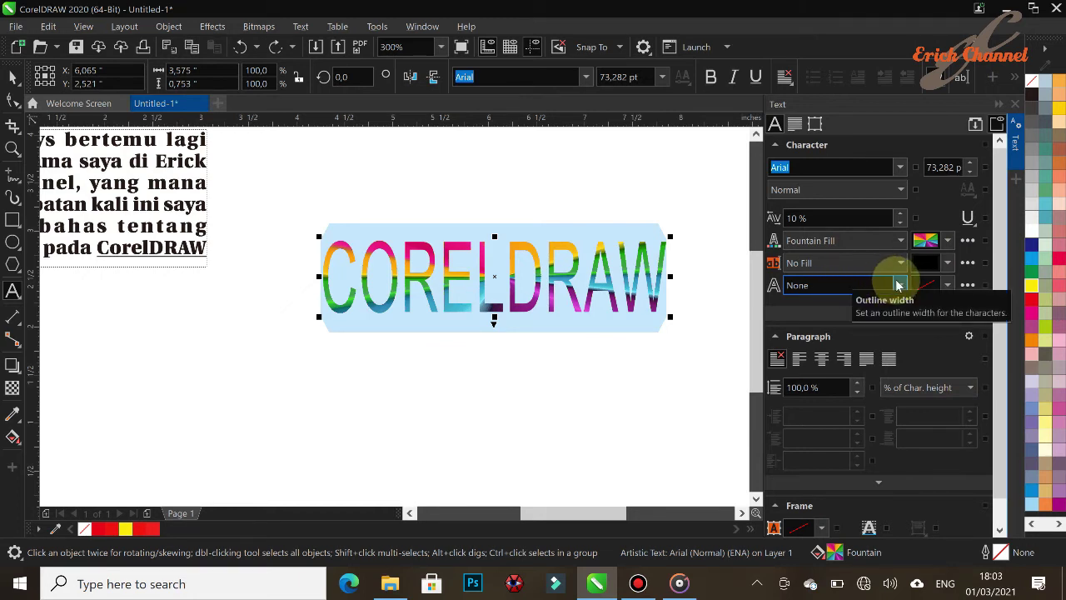
{"action": "left_click", "coordinate": [900, 286]}
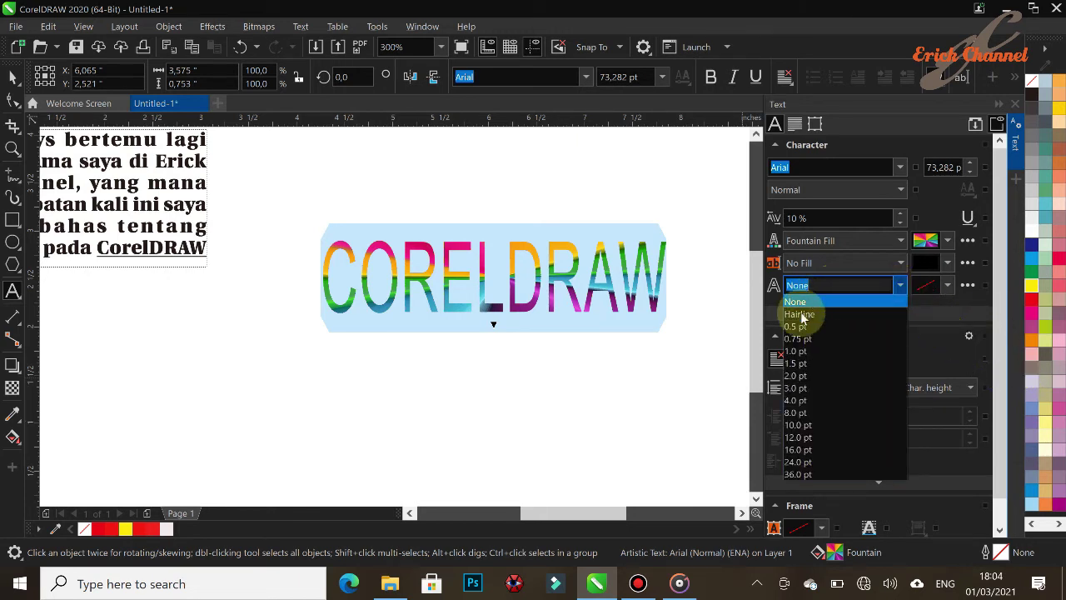
{"action": "left_click", "coordinate": [795, 376]}
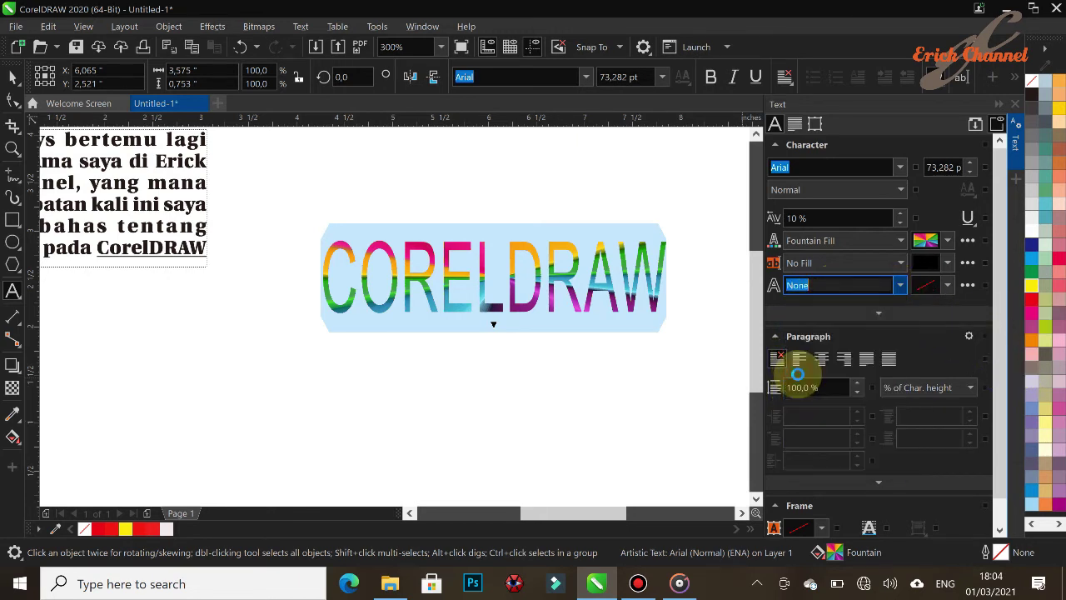
Set the outline color of the CORELDRAW characters to black (C93 M88 Y89 K80) and deselect the text
{"action": "left_click", "coordinate": [948, 286]}
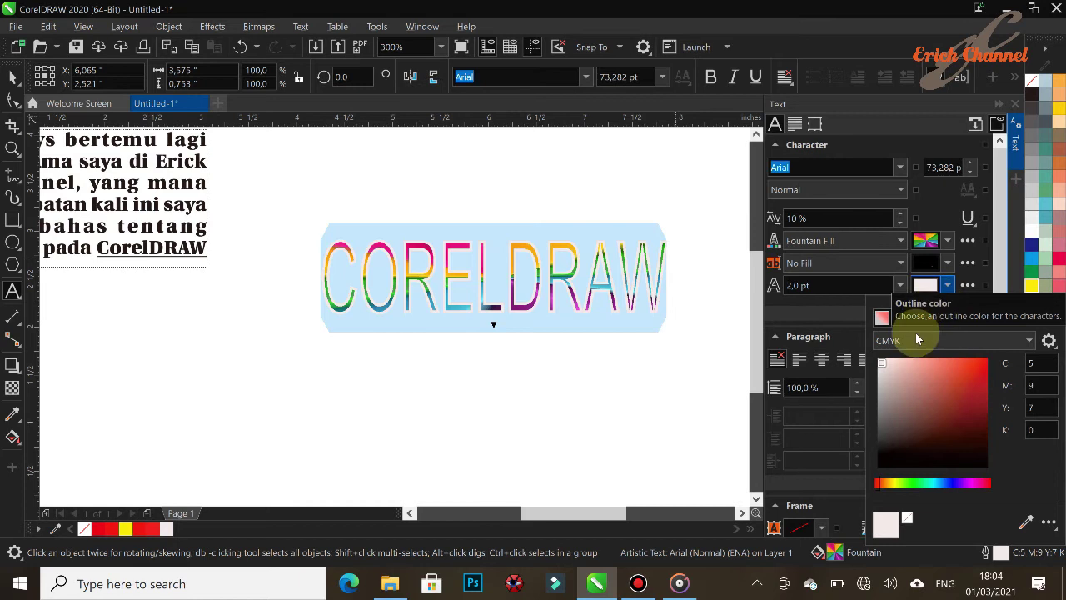
{"action": "left_click", "coordinate": [882, 464]}
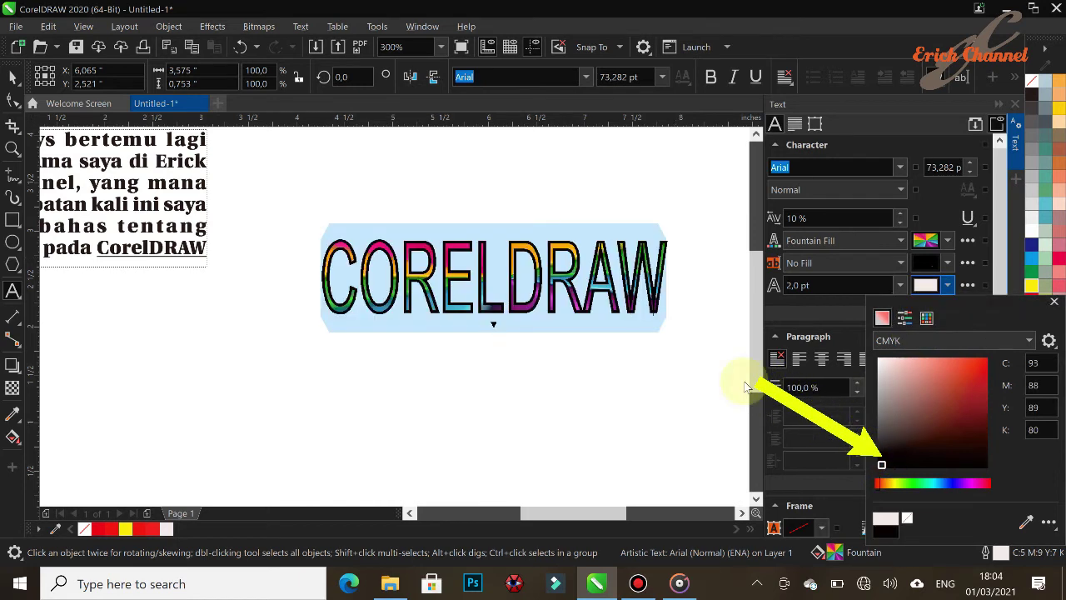
{"action": "left_click", "coordinate": [1054, 303]}
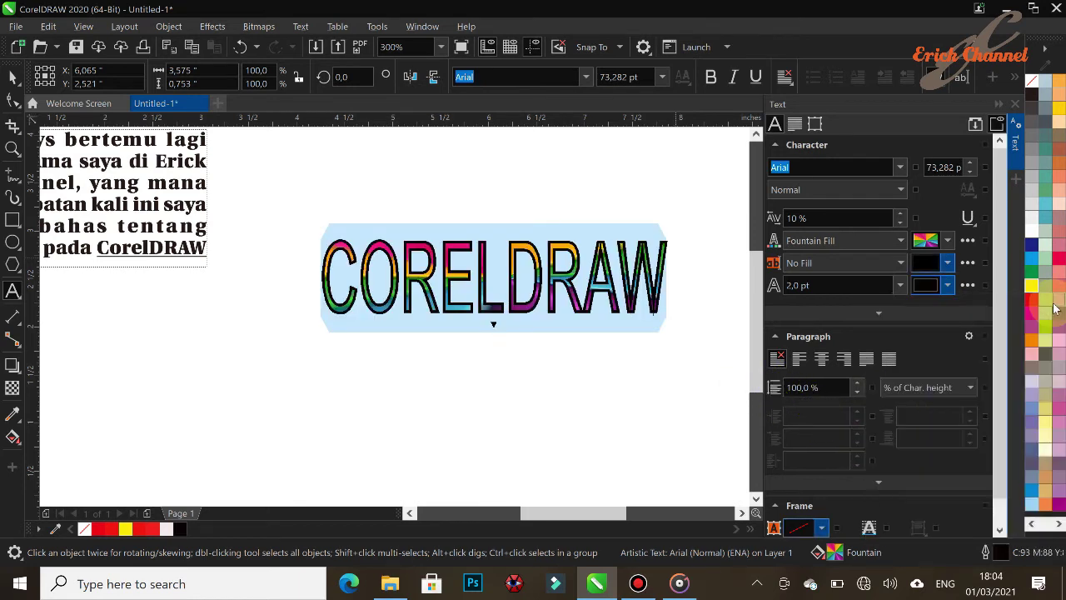
{"action": "left_click", "coordinate": [594, 422]}
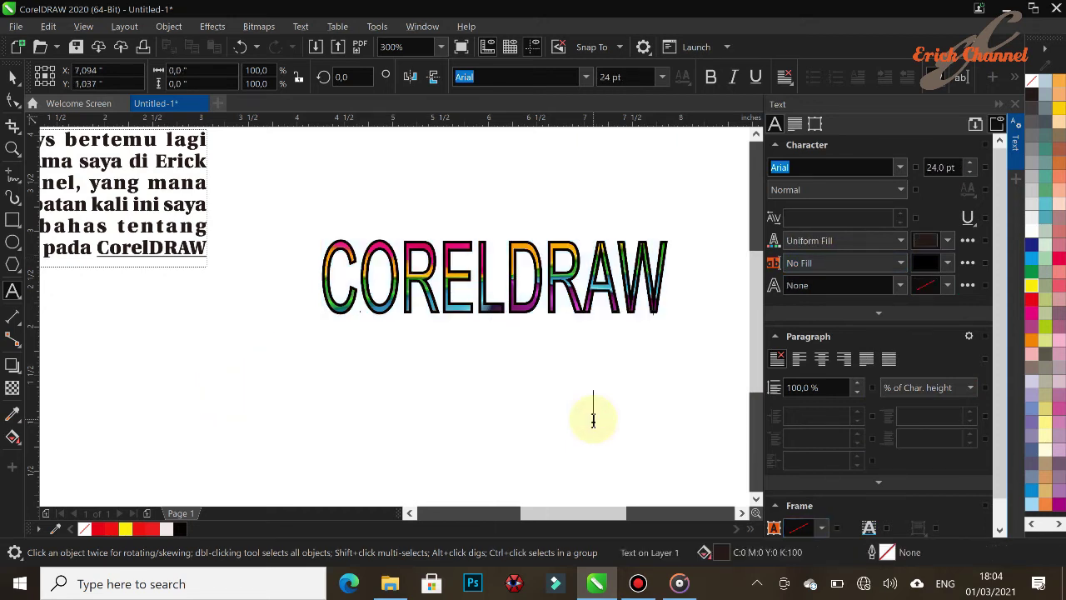
Close the text formatting settings and move the CORELDRAW artistic text directly below the paragraph text
{"action": "left_click", "coordinate": [1016, 103]}
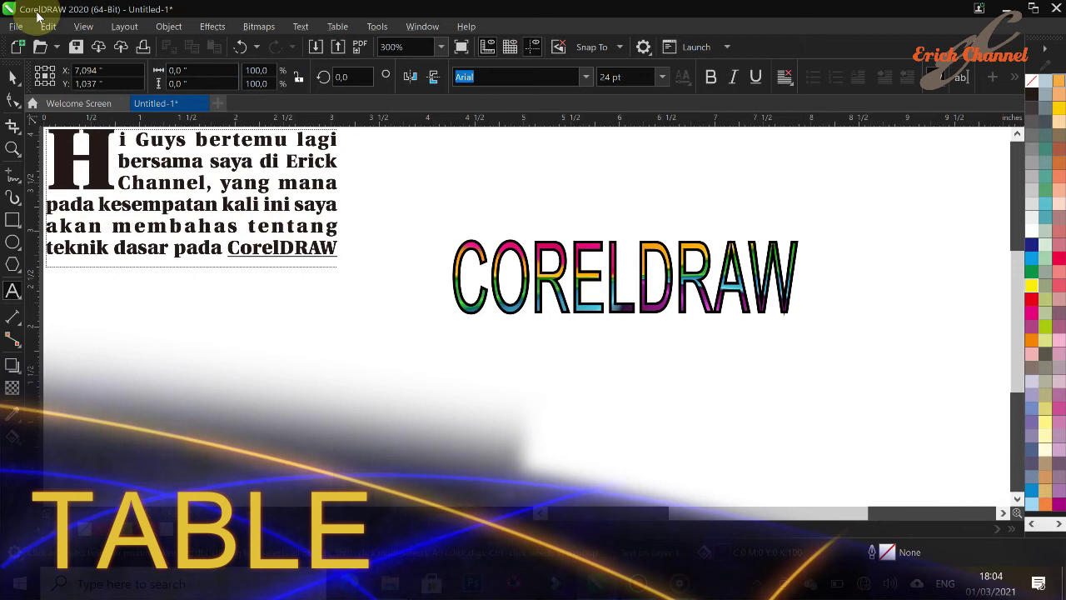
{"action": "left_click", "coordinate": [13, 76]}
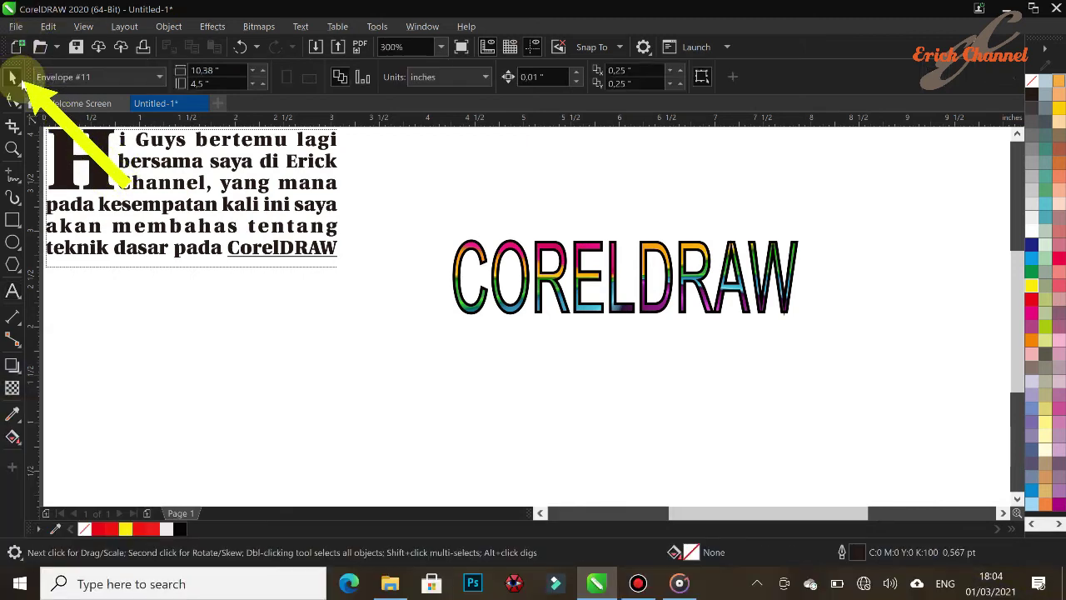
{"action": "left_click_drag", "start_coordinate": [666, 287], "coordinate": [254, 323]}
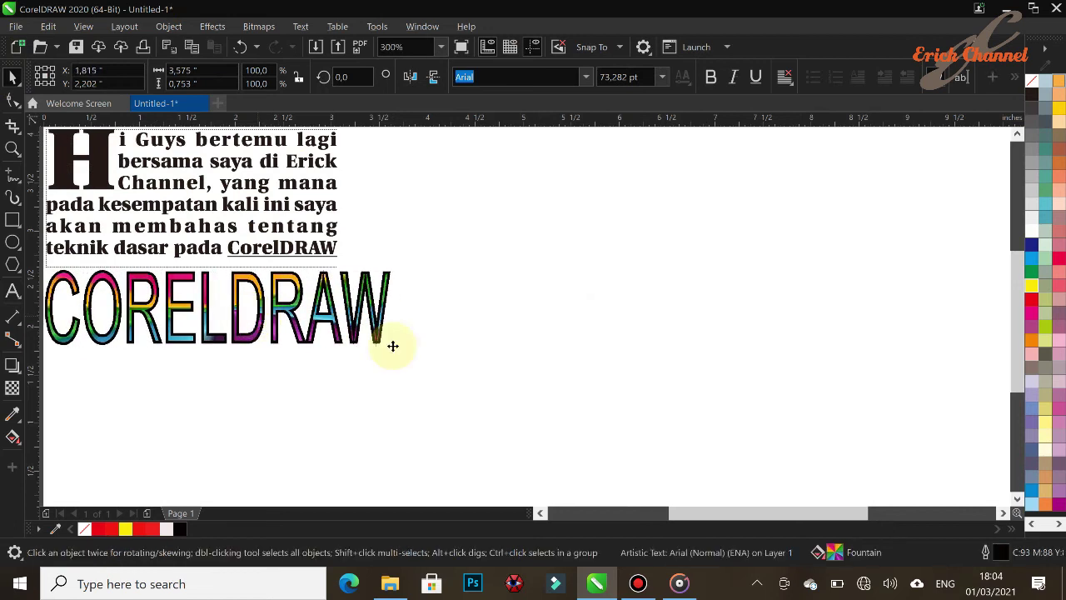
Draw a four-column table about 3.11 by 1.54 inches beside the texts and set its number of rows to 4
{"action": "left_click", "coordinate": [14, 291]}
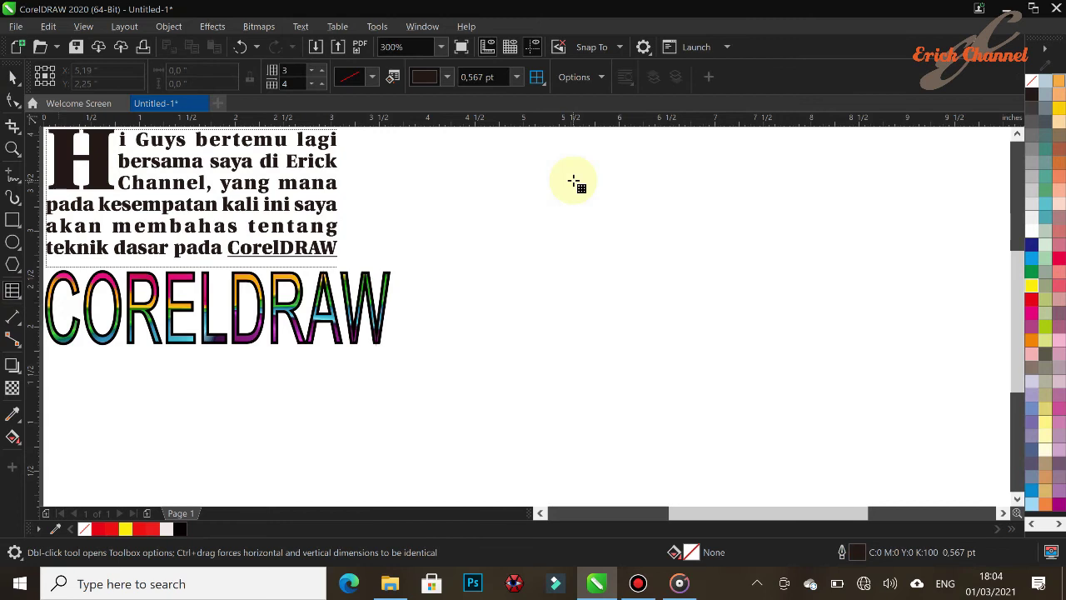
{"action": "left_click_drag", "start_coordinate": [553, 181], "coordinate": [852, 328]}
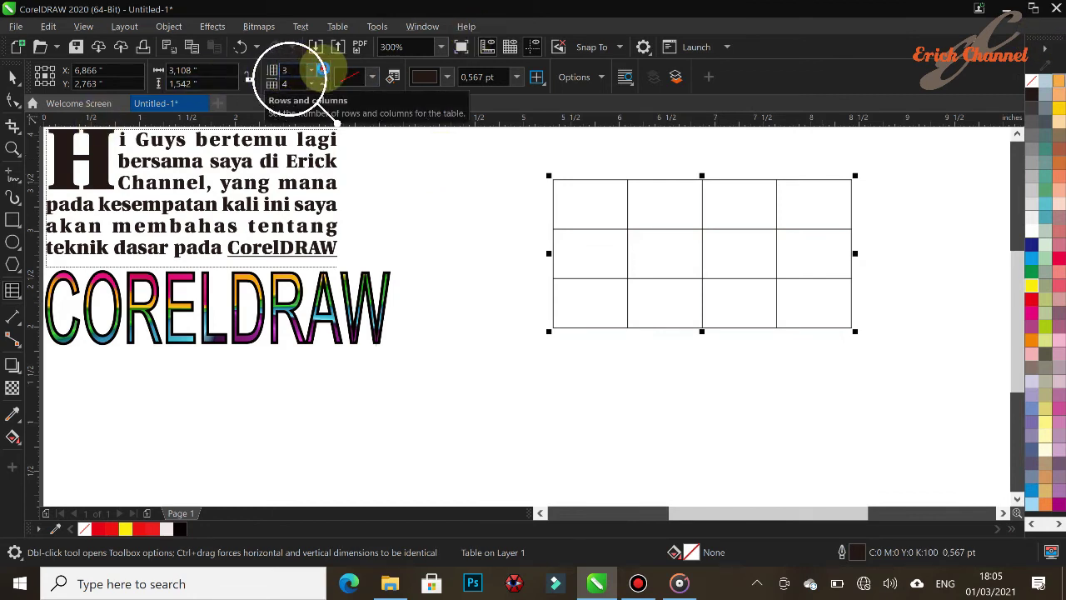
{"action": "left_click", "coordinate": [312, 73]}
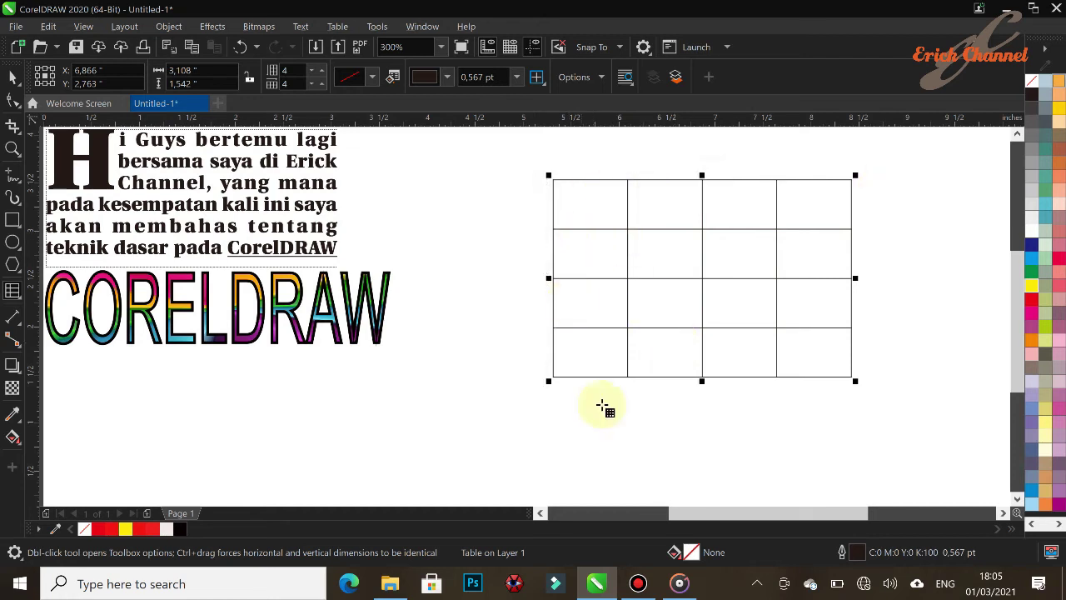
Fill the table background with yellow (C0 M0 Y100 K0) from the CMYK Palette
{"action": "left_click", "coordinate": [372, 77]}
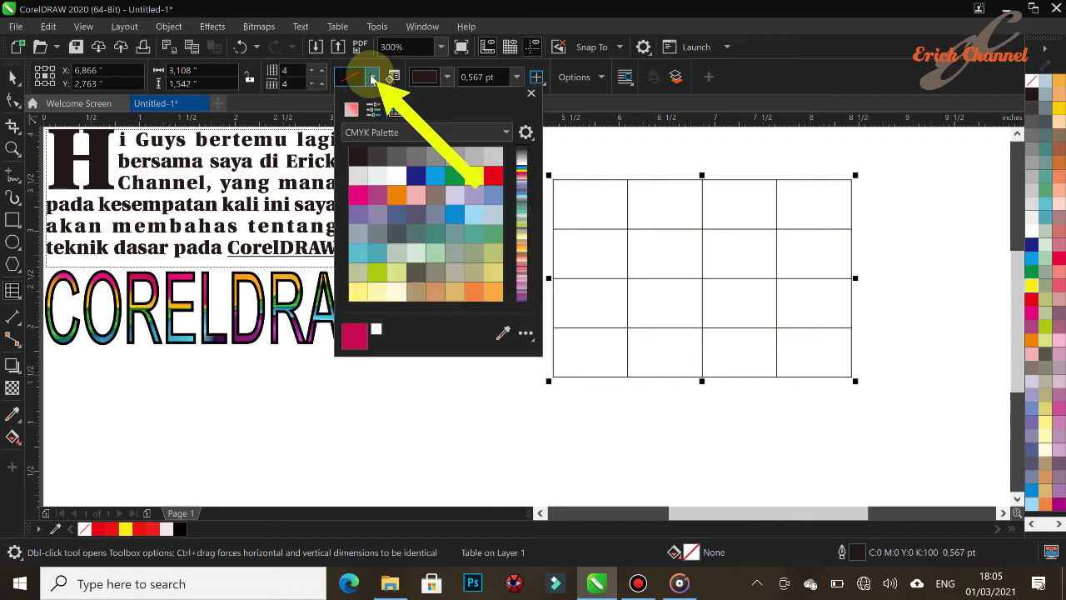
{"action": "left_click", "coordinate": [473, 177]}
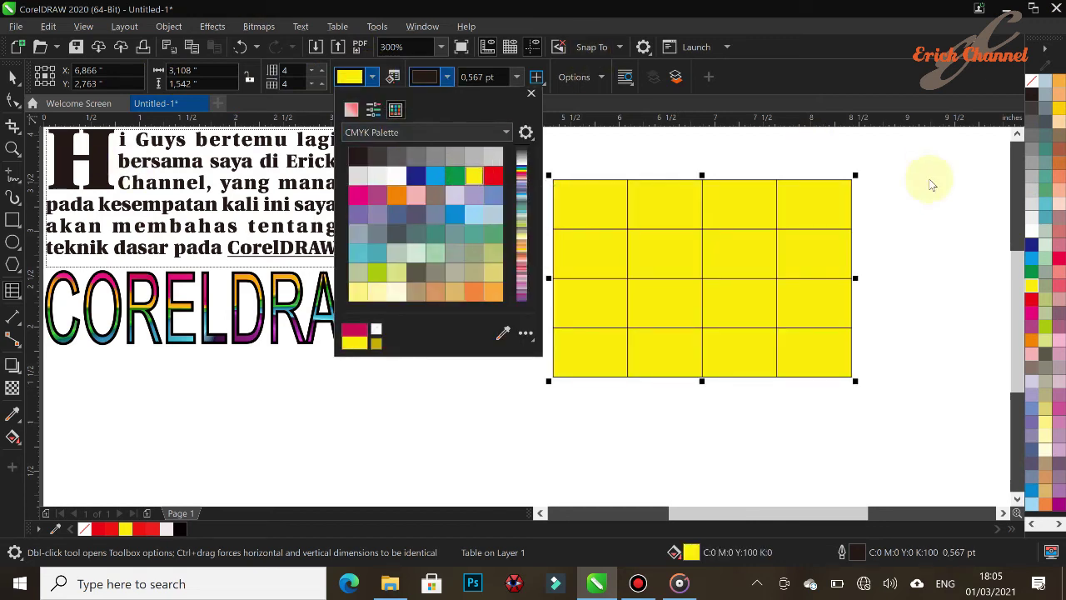
{"action": "left_click", "coordinate": [531, 95]}
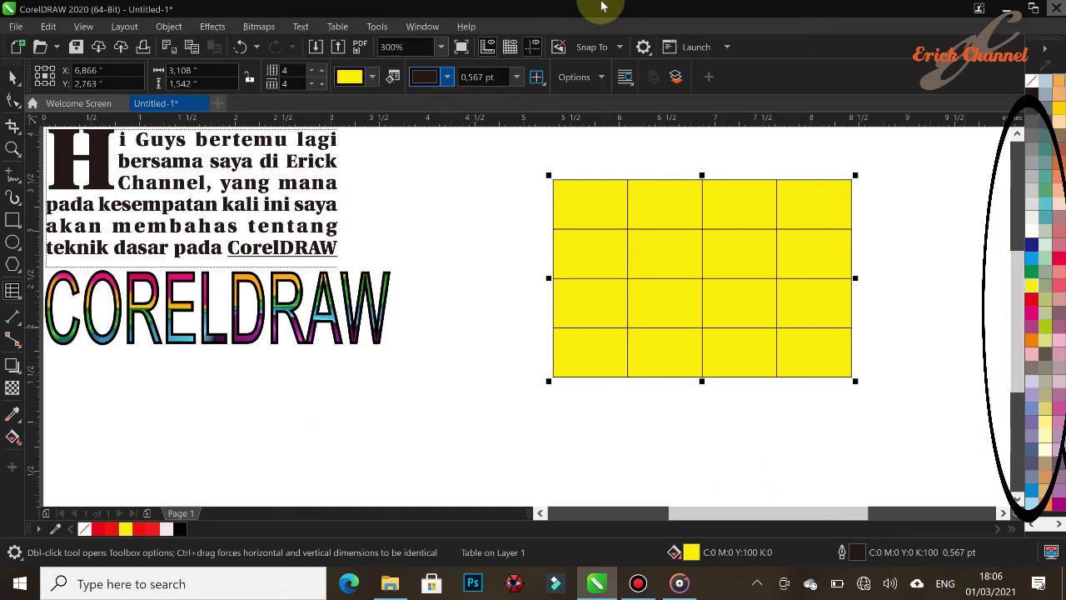
Change the table's background from a uniform fill to a yellow-to-white fountain fill
{"action": "left_click", "coordinate": [393, 78]}
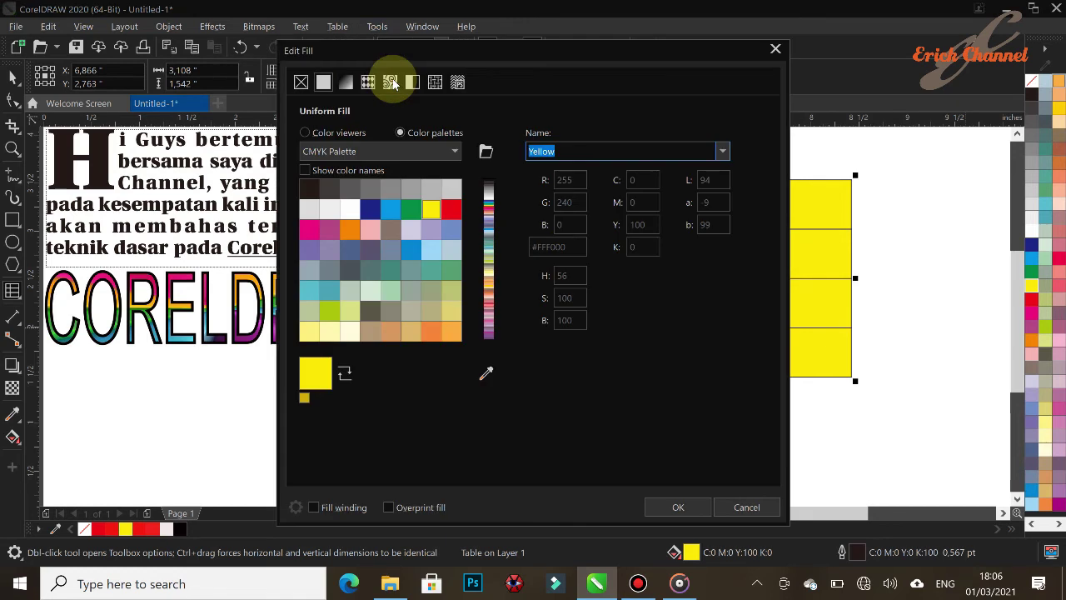
{"action": "left_click", "coordinate": [343, 81]}
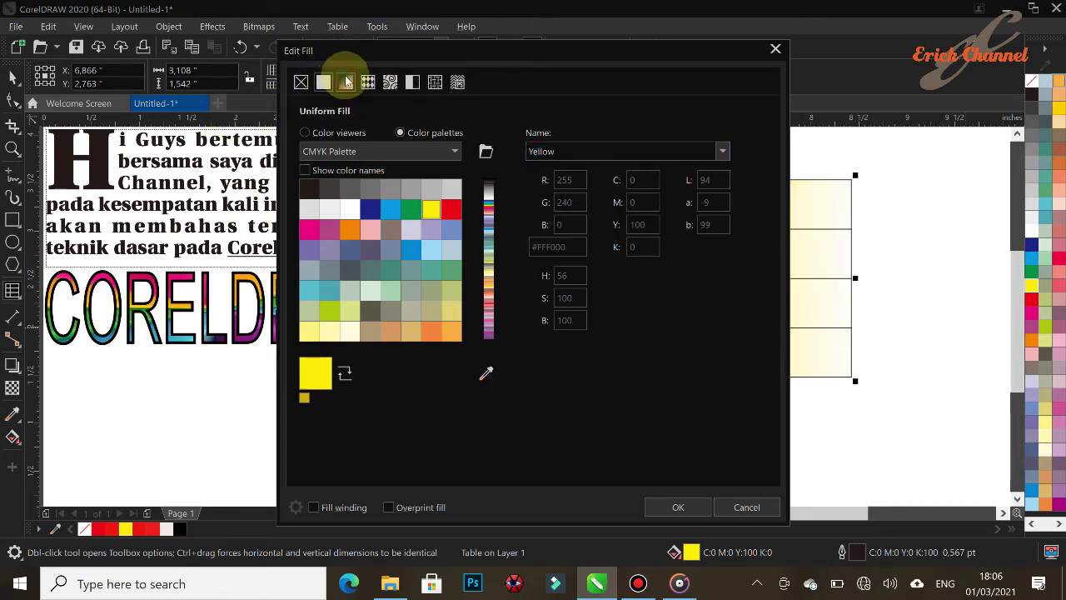
{"action": "left_click", "coordinate": [669, 509]}
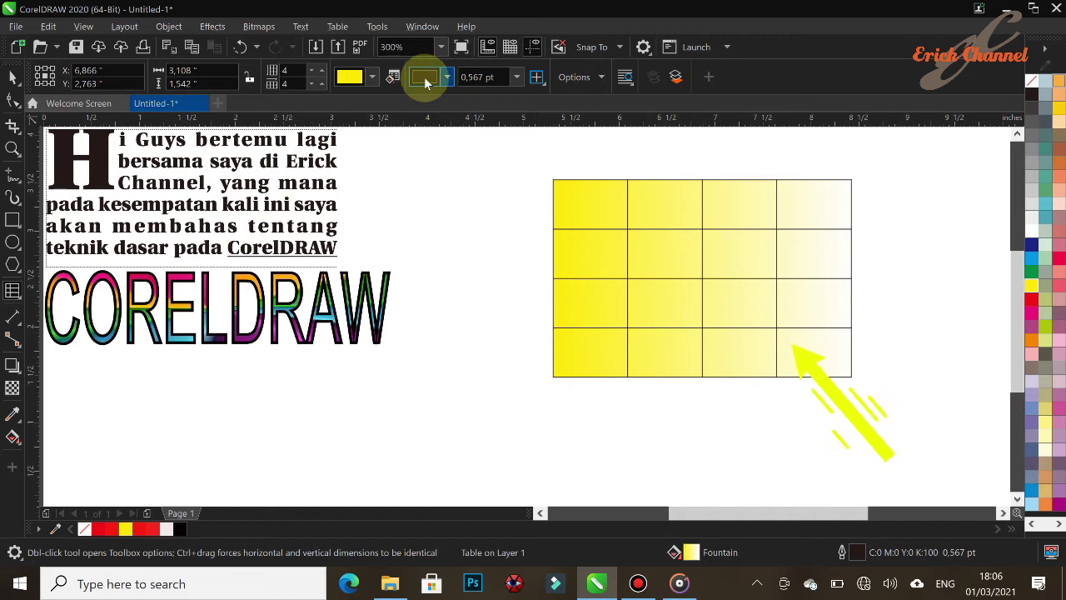
Set the color of the table's outside borders to red (C0 M100 Y100 K0)
{"action": "left_click", "coordinate": [448, 77]}
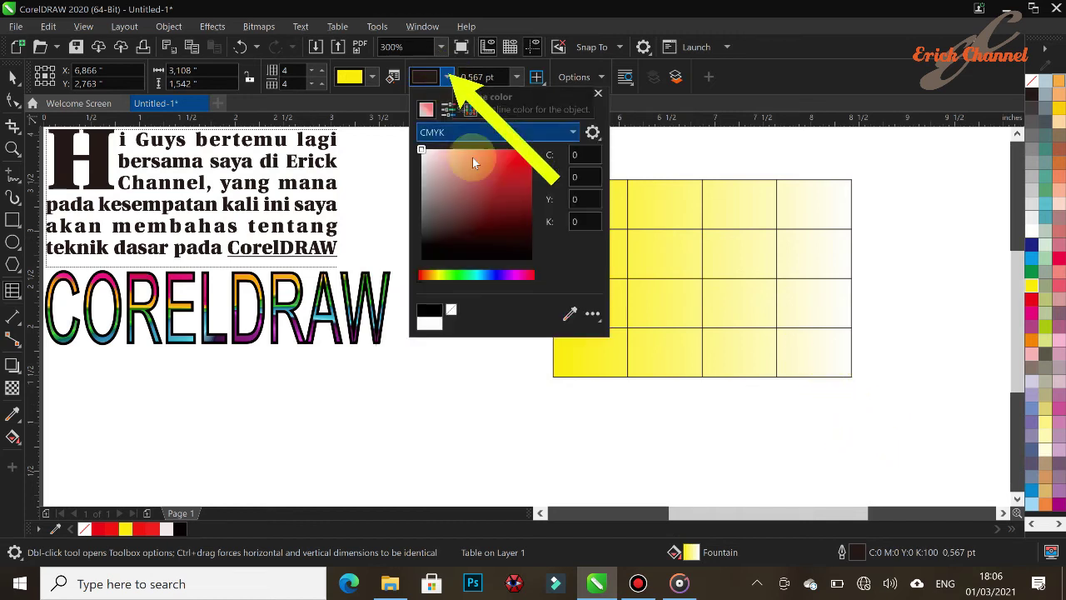
{"action": "left_click", "coordinate": [525, 150]}
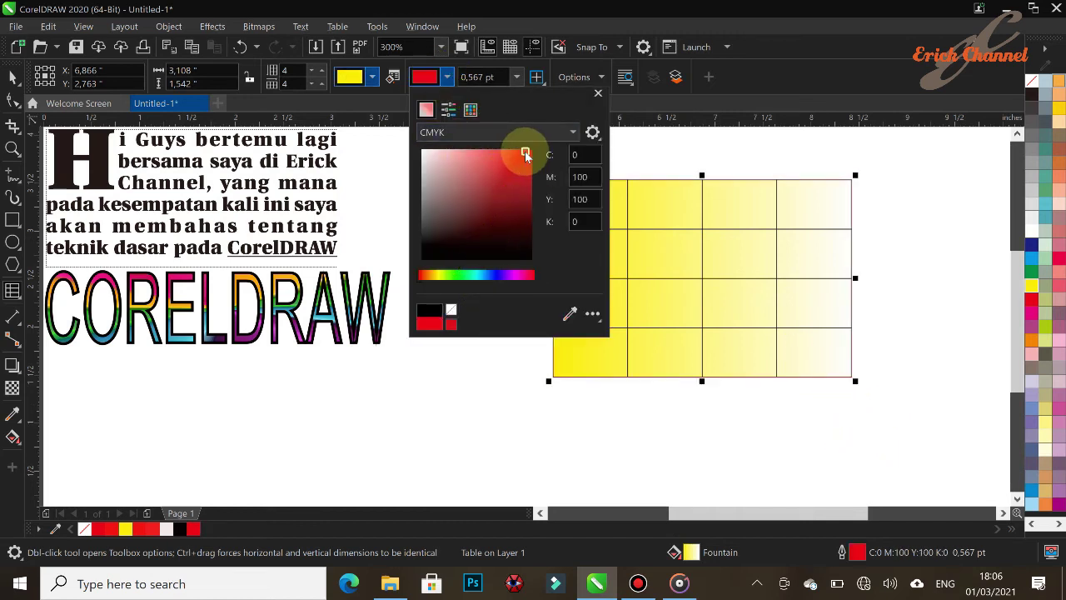
{"action": "left_click", "coordinate": [597, 92]}
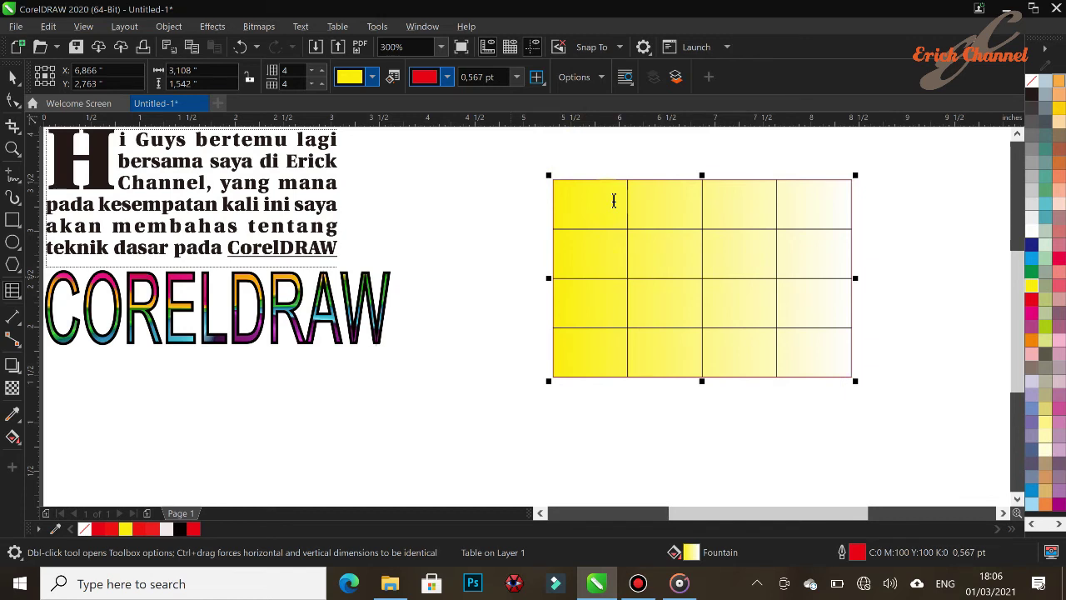
Target all of the table's borders, color them red and set their width to 2.0 pt
{"action": "left_click", "coordinate": [539, 79]}
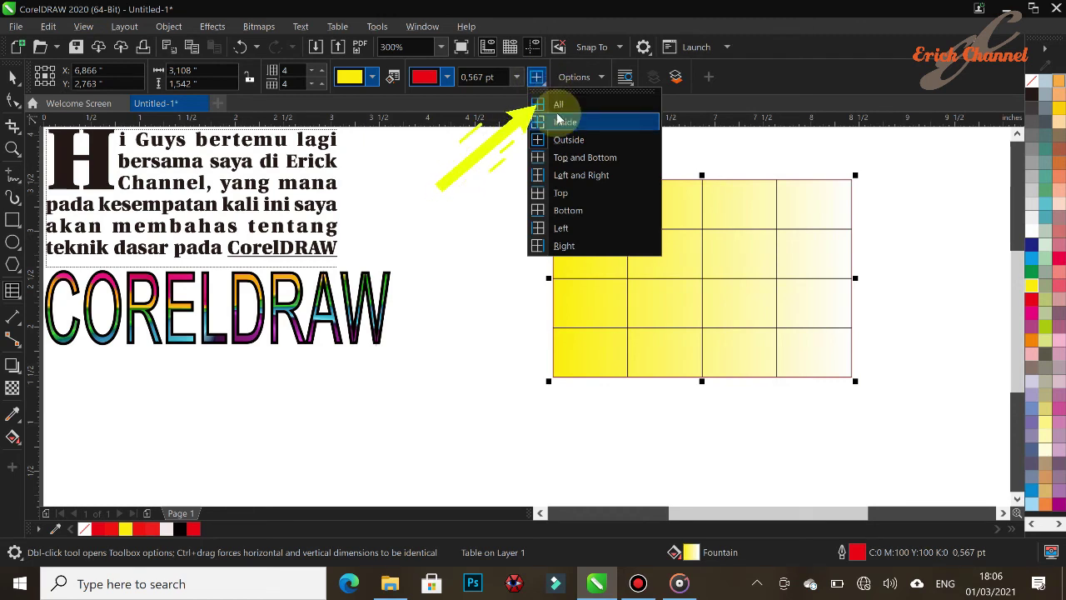
{"action": "left_click", "coordinate": [562, 105]}
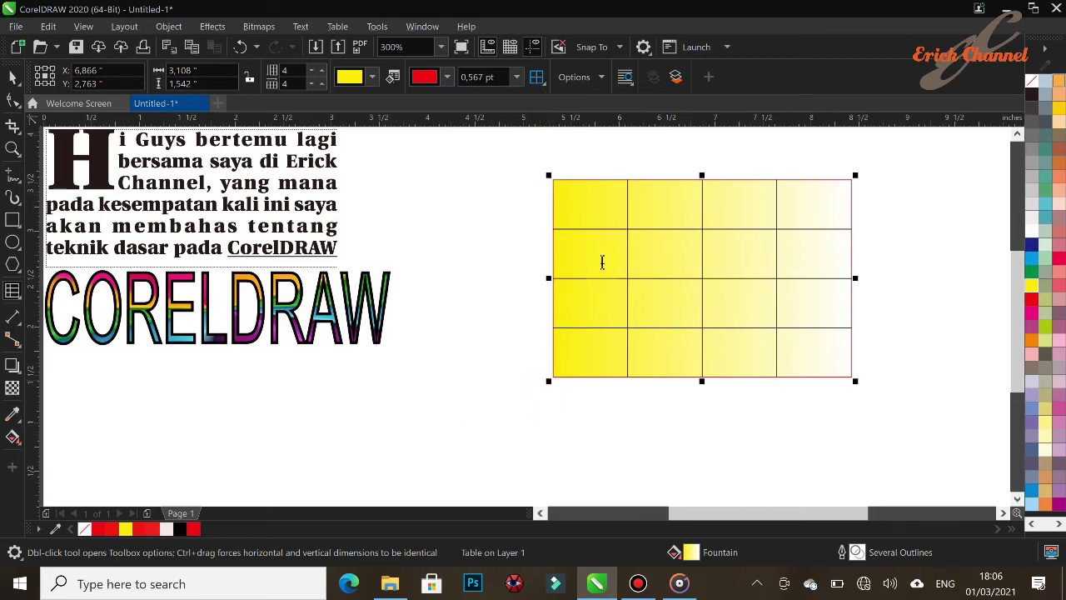
{"action": "left_click", "coordinate": [1033, 302], "text": "alt"}
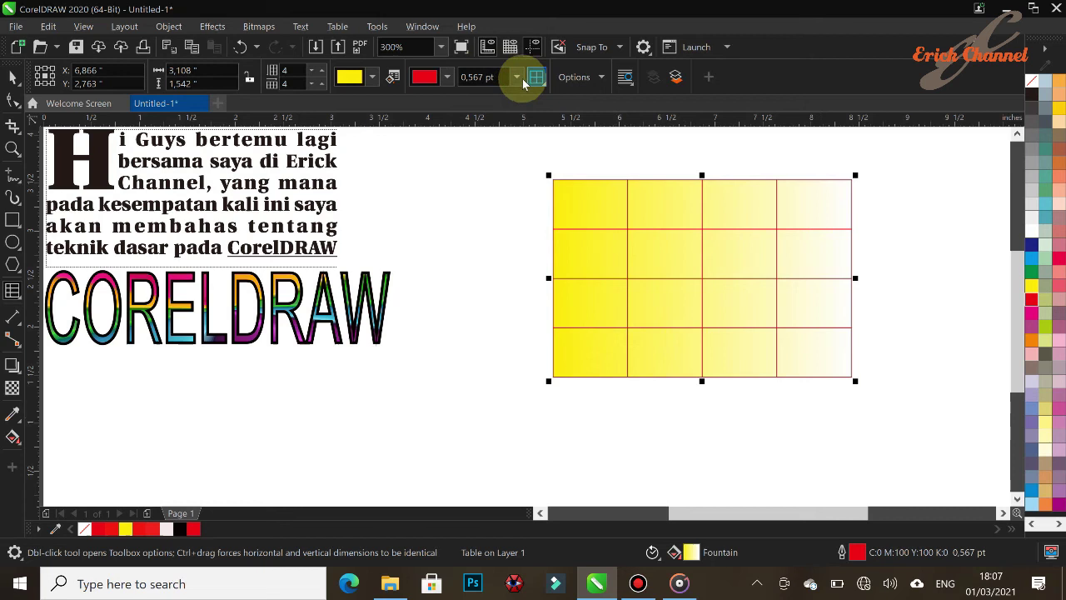
{"action": "left_click", "coordinate": [517, 77]}
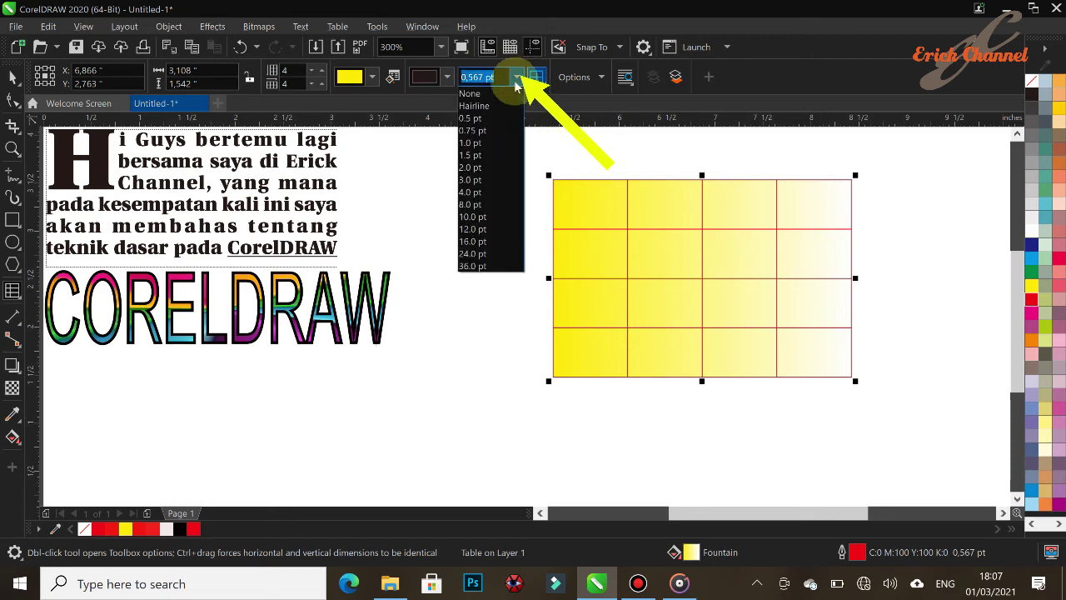
{"action": "left_click", "coordinate": [472, 167]}
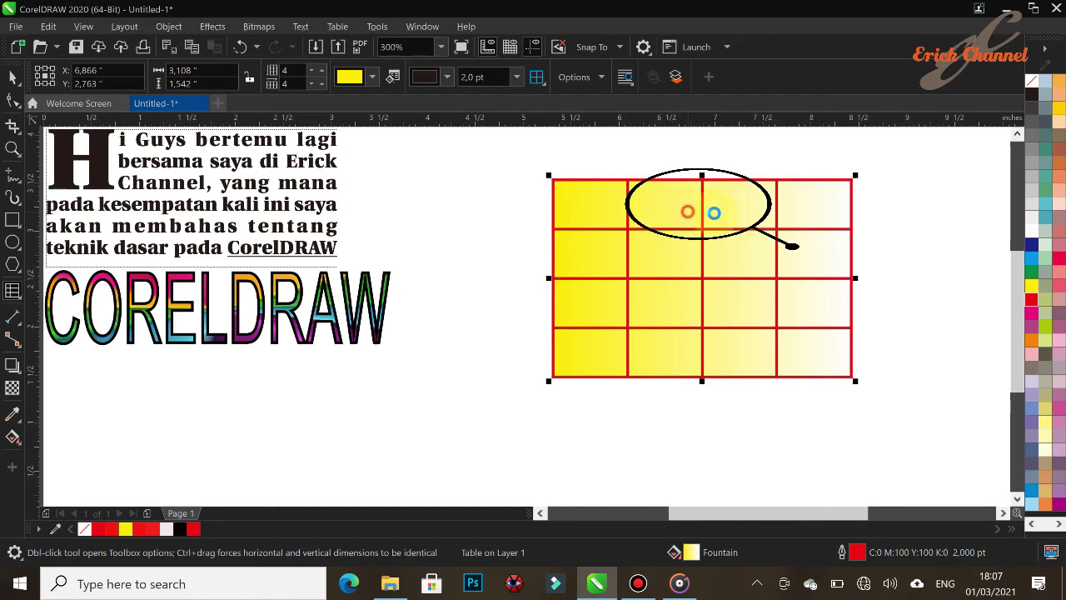
Merge the two middle cells of the table's first row into one cell
{"action": "left_click_drag", "start_coordinate": [688, 213], "coordinate": [750, 210]}
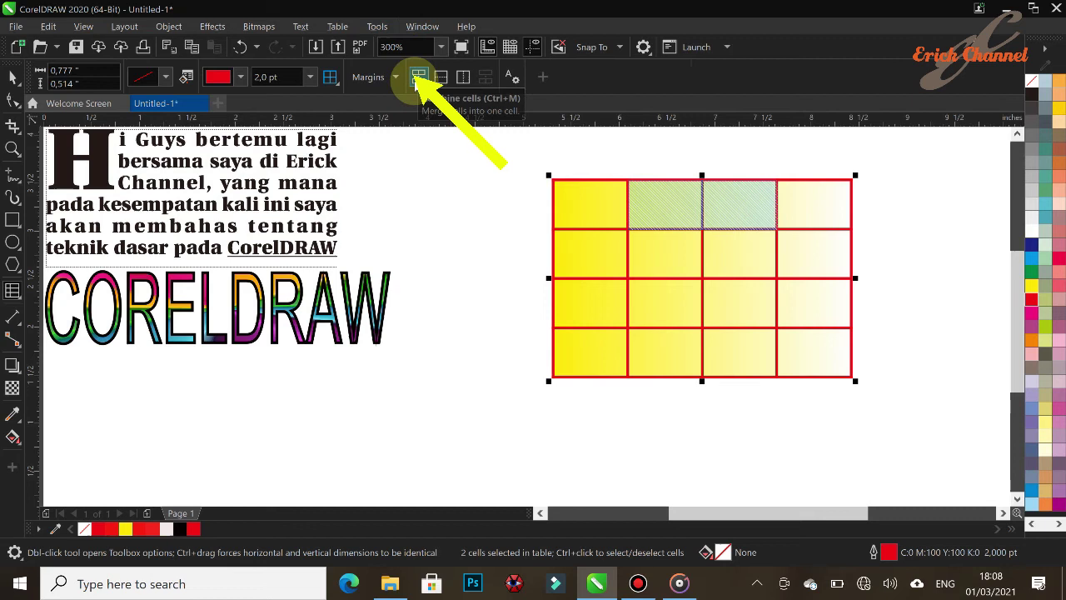
{"action": "left_click", "coordinate": [419, 78]}
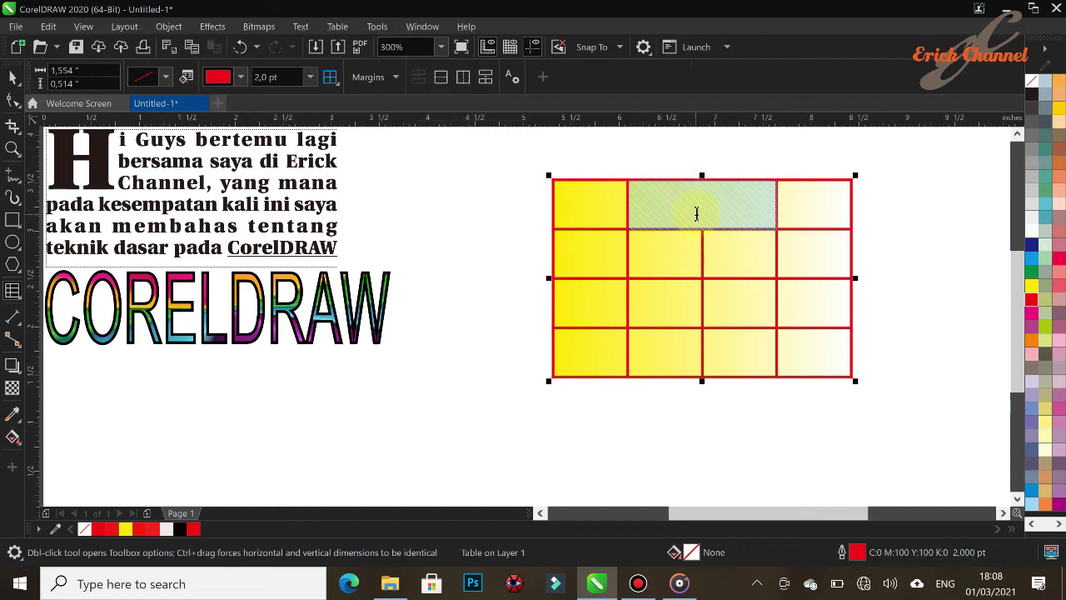
{"action": "left_click", "coordinate": [677, 263]}
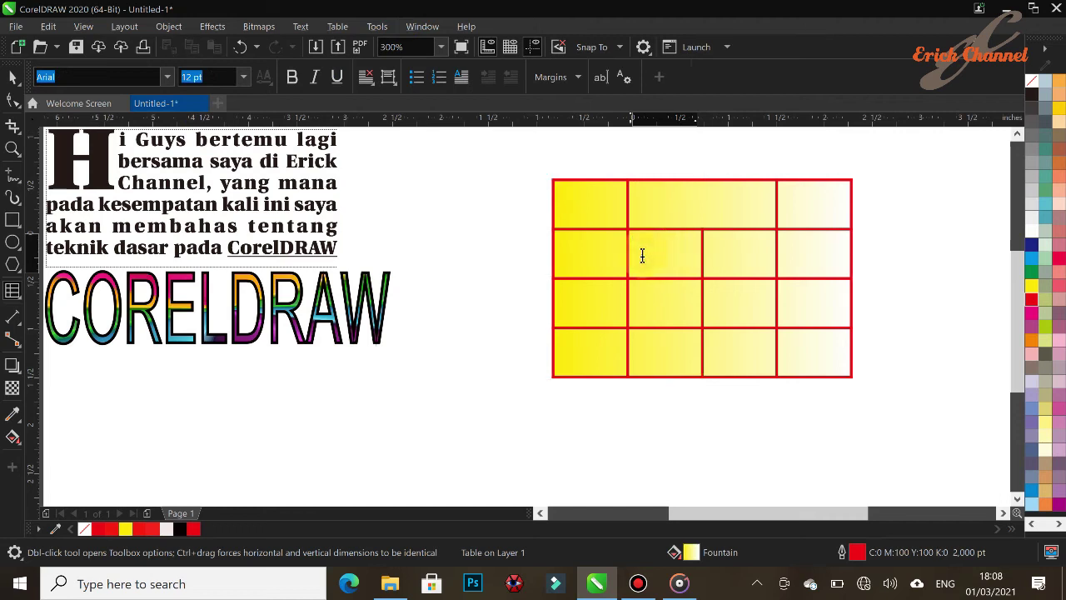
Split each of the two middle cells in the table's second row into 3 rows
{"action": "left_click_drag", "start_coordinate": [734, 261], "coordinate": [666, 261]}
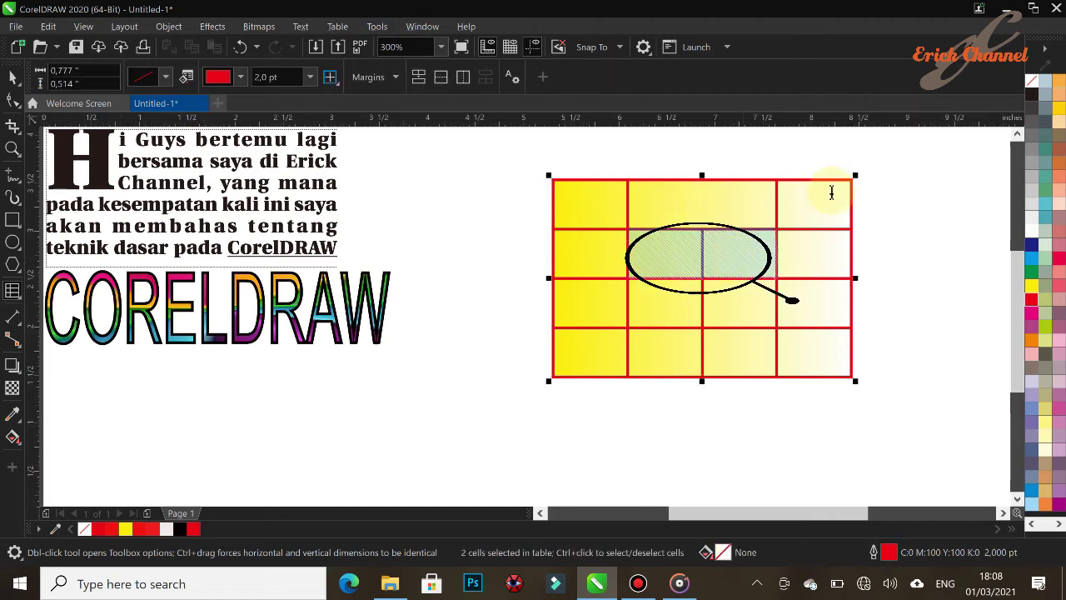
{"action": "left_click", "coordinate": [442, 79]}
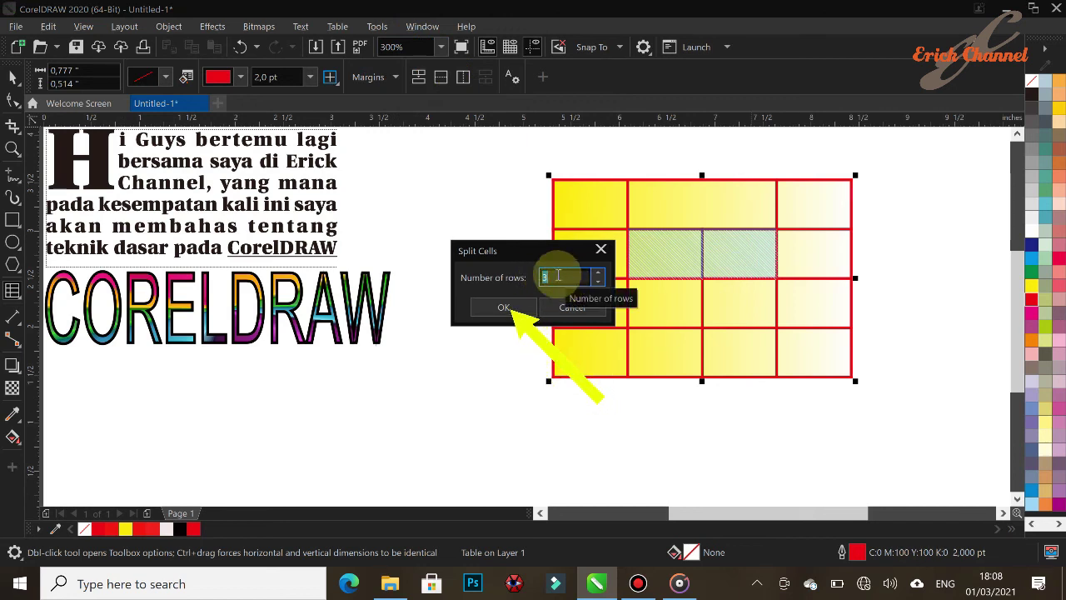
{"action": "left_click", "coordinate": [514, 309]}
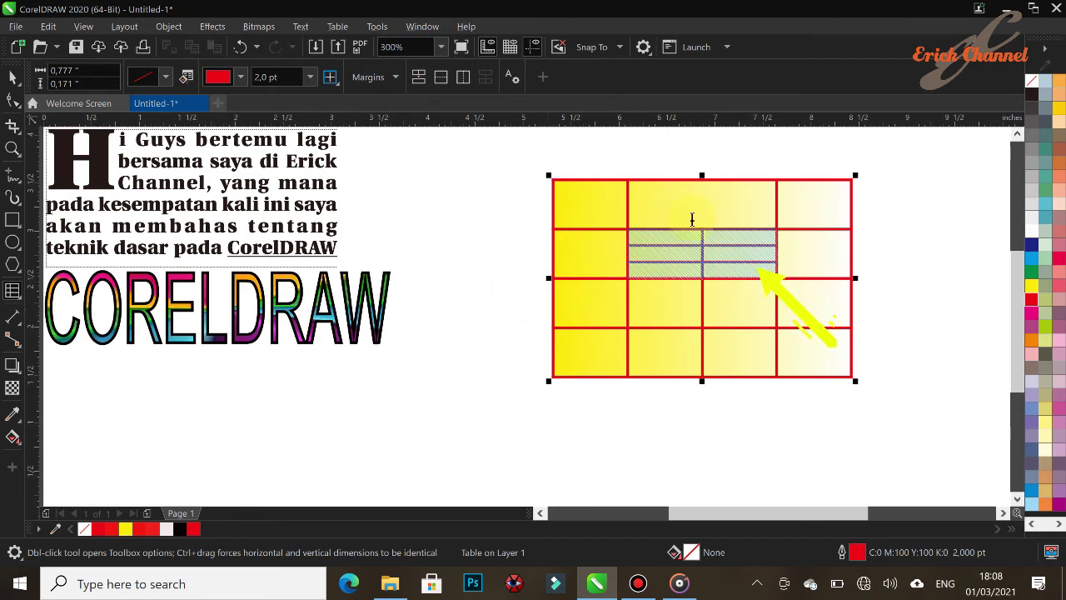
Split each of the two middle cells in the table's third row into 3 columns
{"action": "left_click_drag", "start_coordinate": [658, 311], "coordinate": [714, 314]}
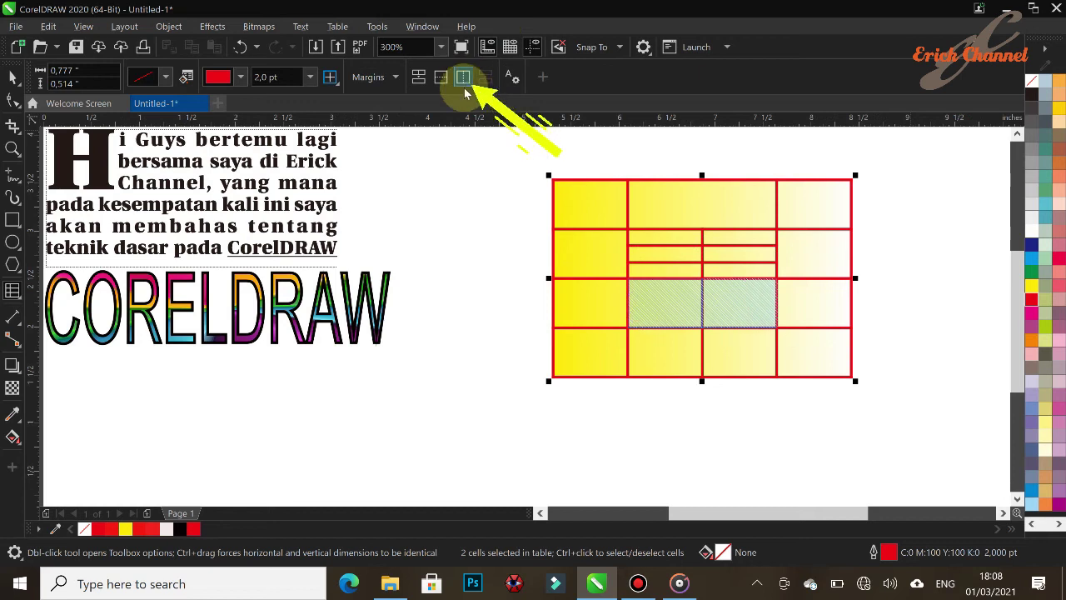
{"action": "left_click", "coordinate": [464, 78]}
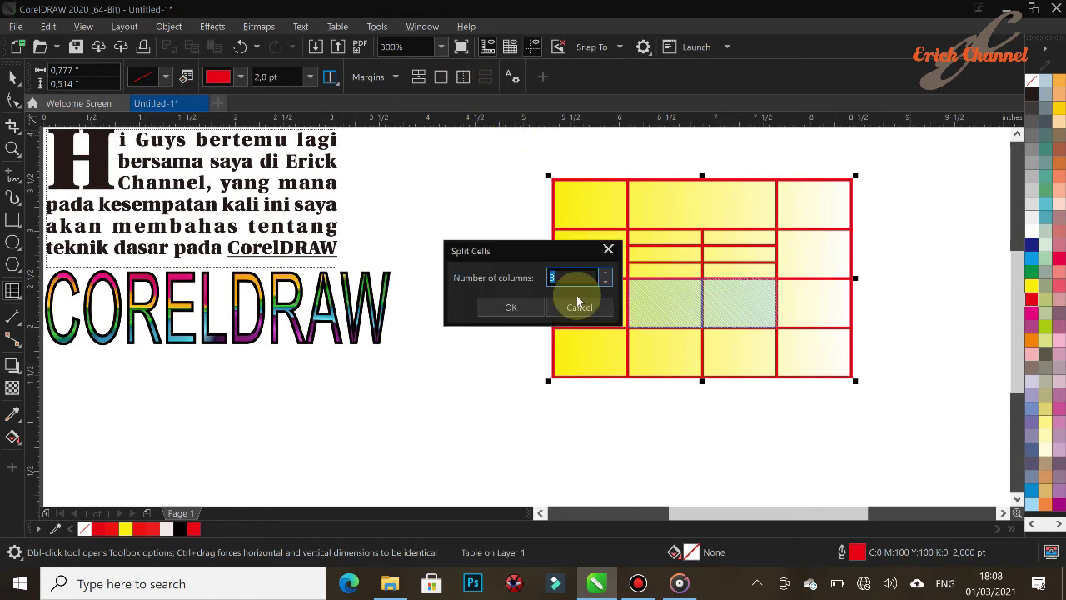
{"action": "left_click", "coordinate": [510, 306]}
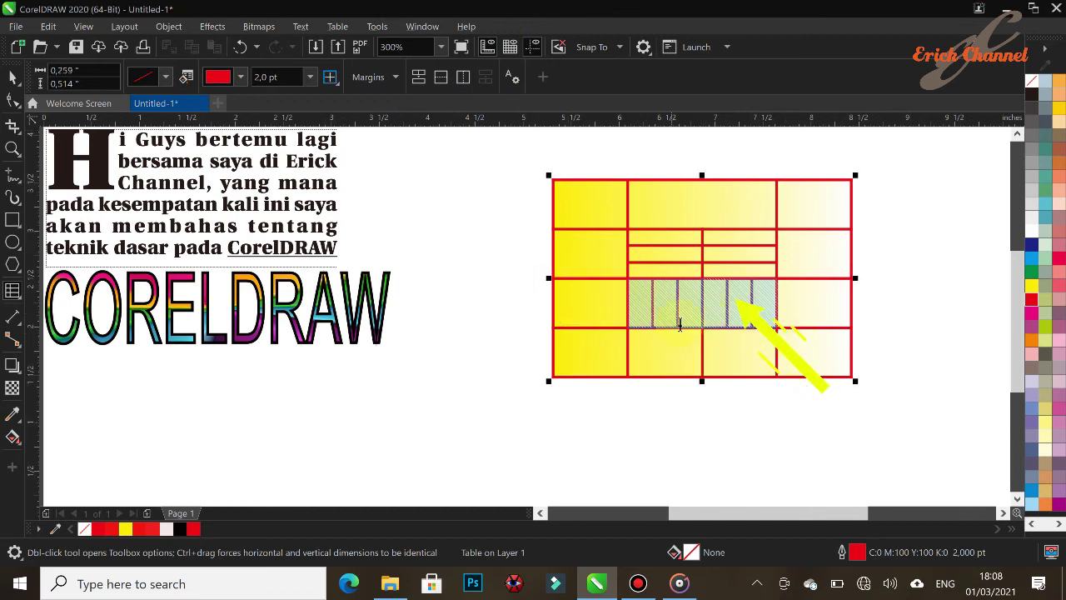
Enter the text "CORELDRAW" in the last cell of the table's first row
{"action": "left_click", "coordinate": [698, 306]}
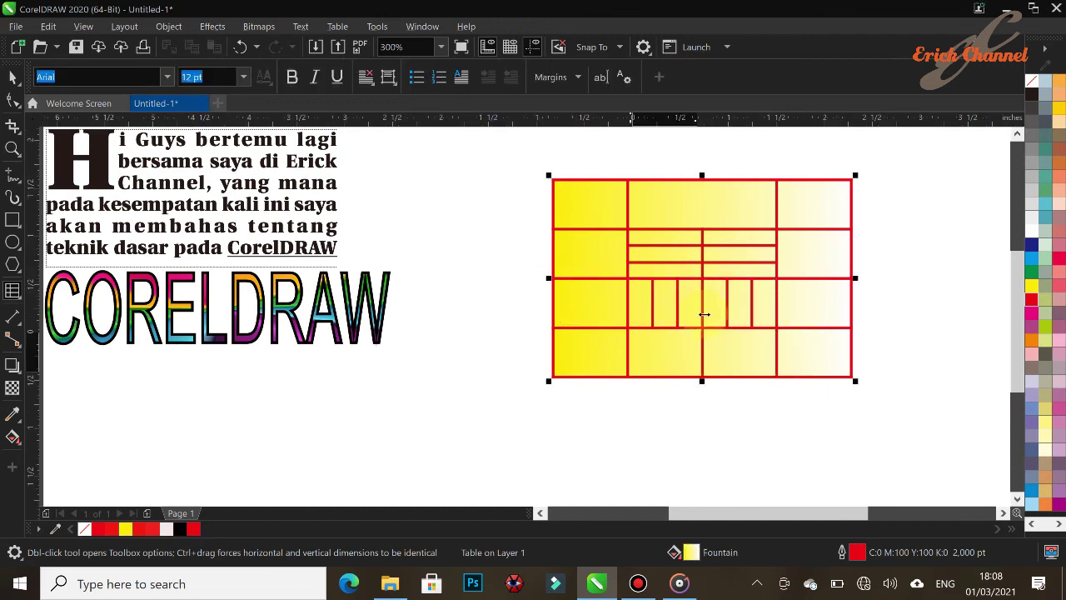
{"action": "left_click", "coordinate": [813, 220]}
{"action": "left_click", "coordinate": [793, 209]}
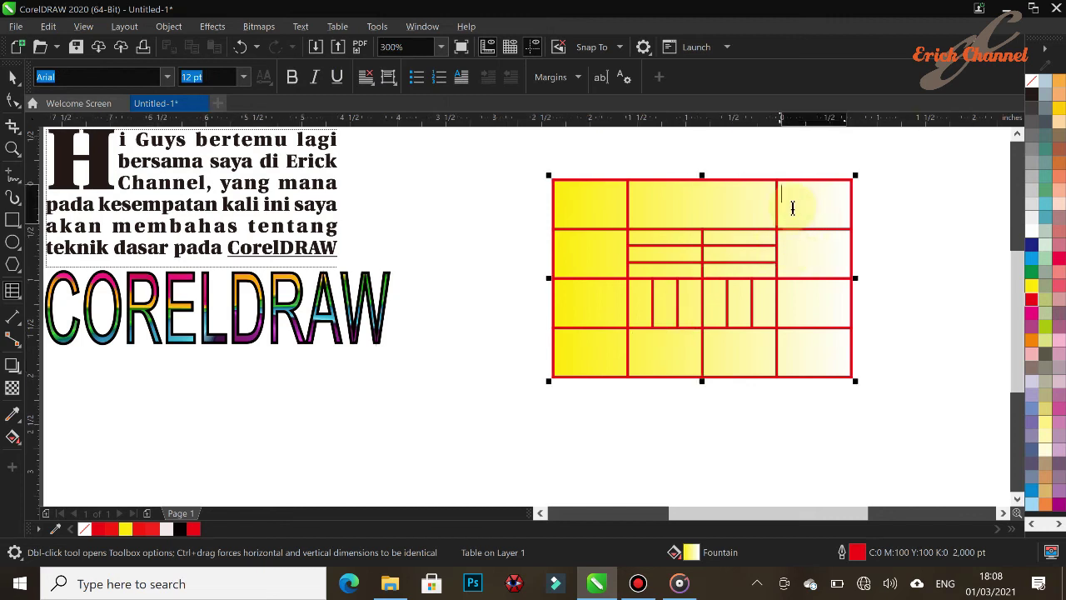
{"action": "type", "text": "COREL DRAW"}
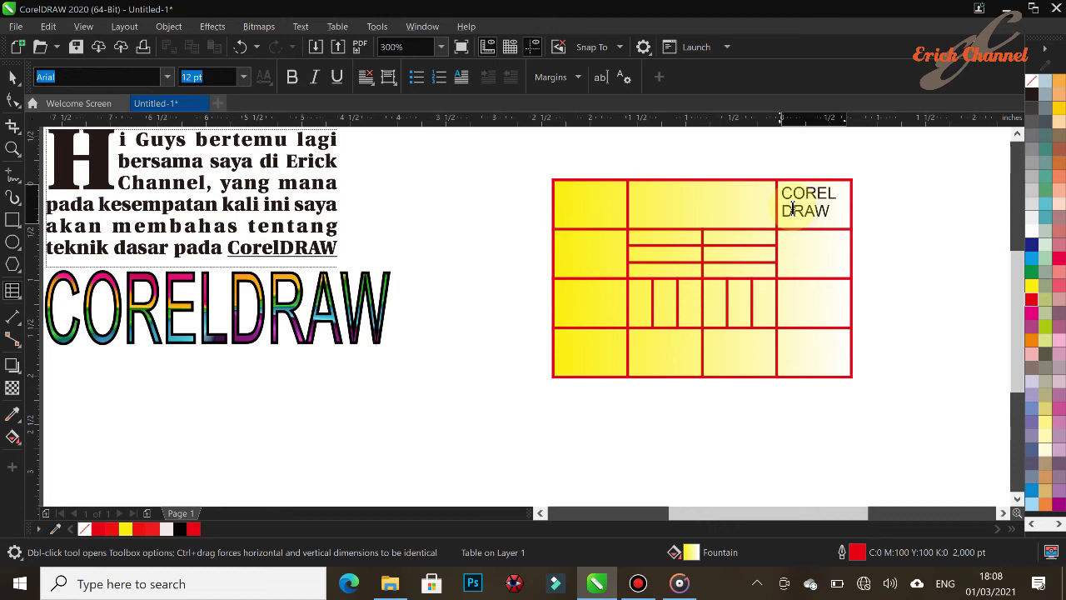
{"action": "key", "text": "Escape"}
Widen the table's last column on both sides, and resize the whole table to about 3.59 by 2.03 inches
{"action": "left_click_drag", "start_coordinate": [774, 207], "coordinate": [752, 208]}
{"action": "left_click_drag", "start_coordinate": [851, 201], "coordinate": [877, 204]}
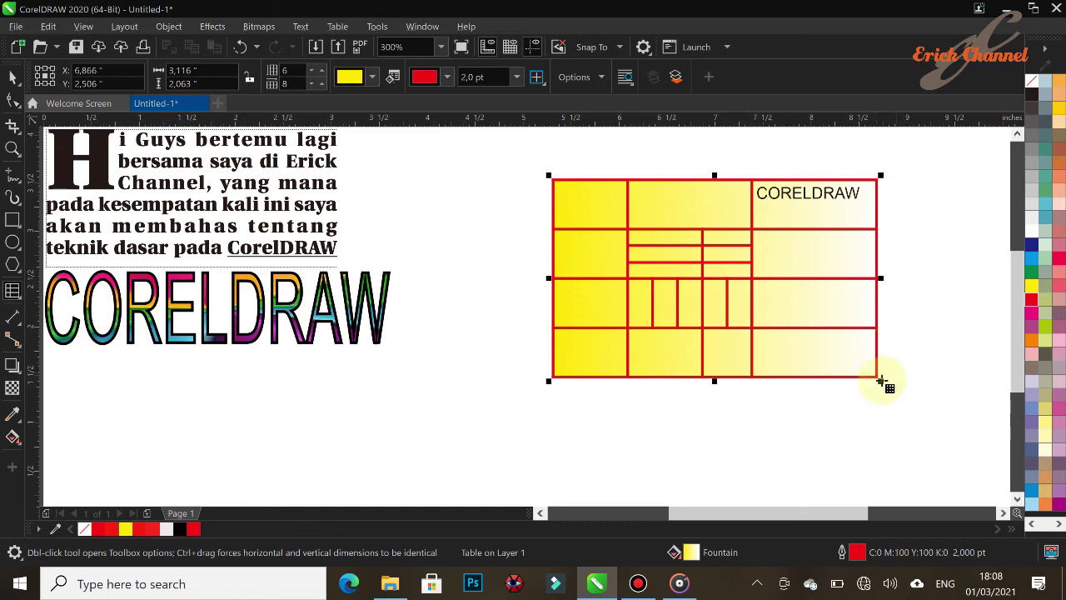
{"action": "left_click_drag", "start_coordinate": [881, 381], "coordinate": [920, 405]}
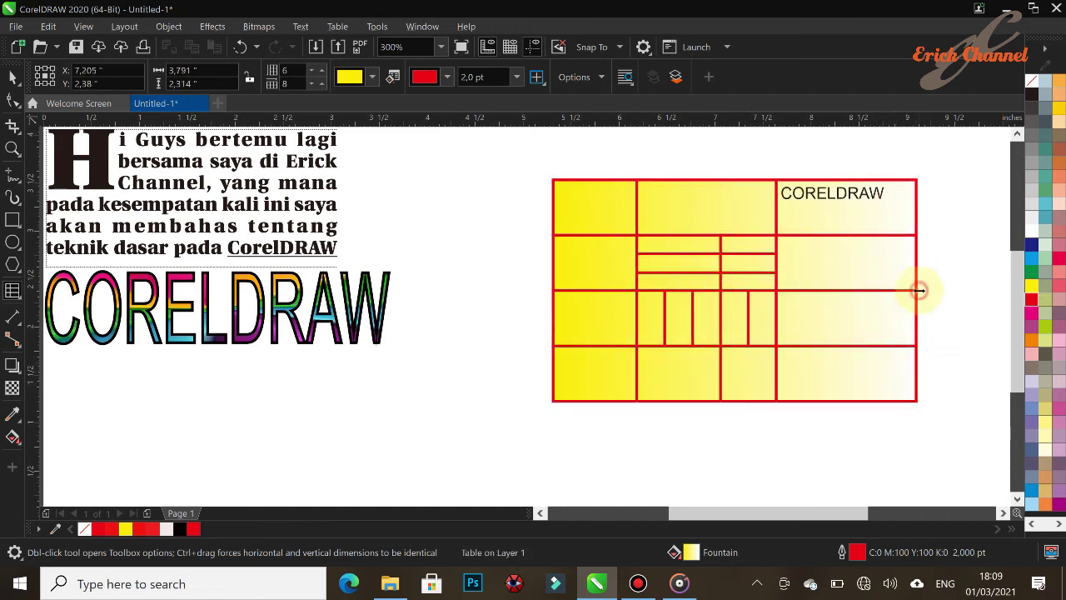
{"action": "left_click_drag", "start_coordinate": [917, 290], "coordinate": [899, 289]}
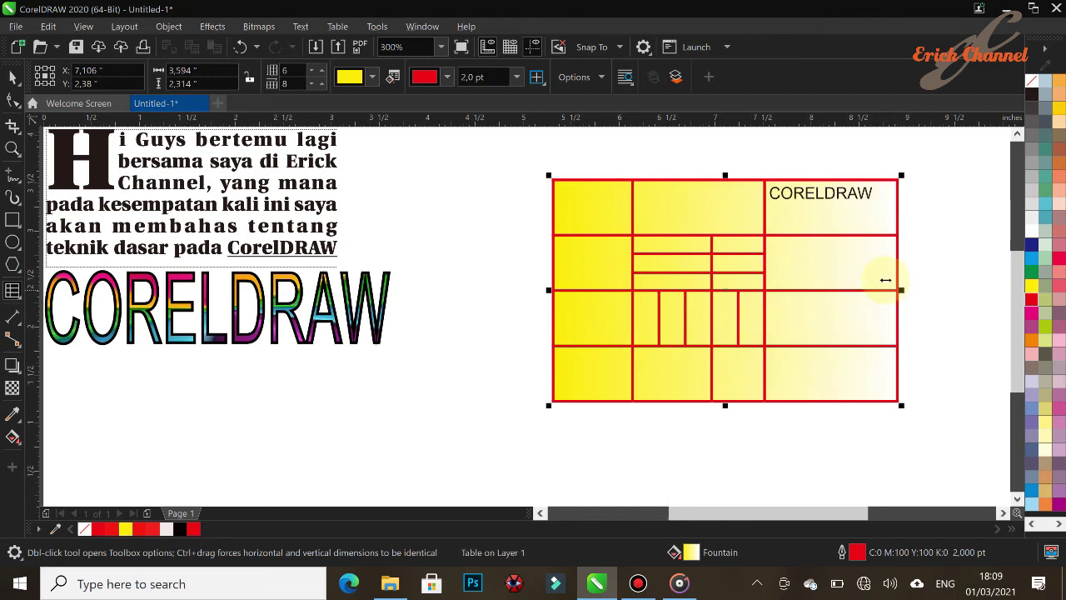
{"action": "left_click_drag", "start_coordinate": [725, 406], "coordinate": [723, 377]}
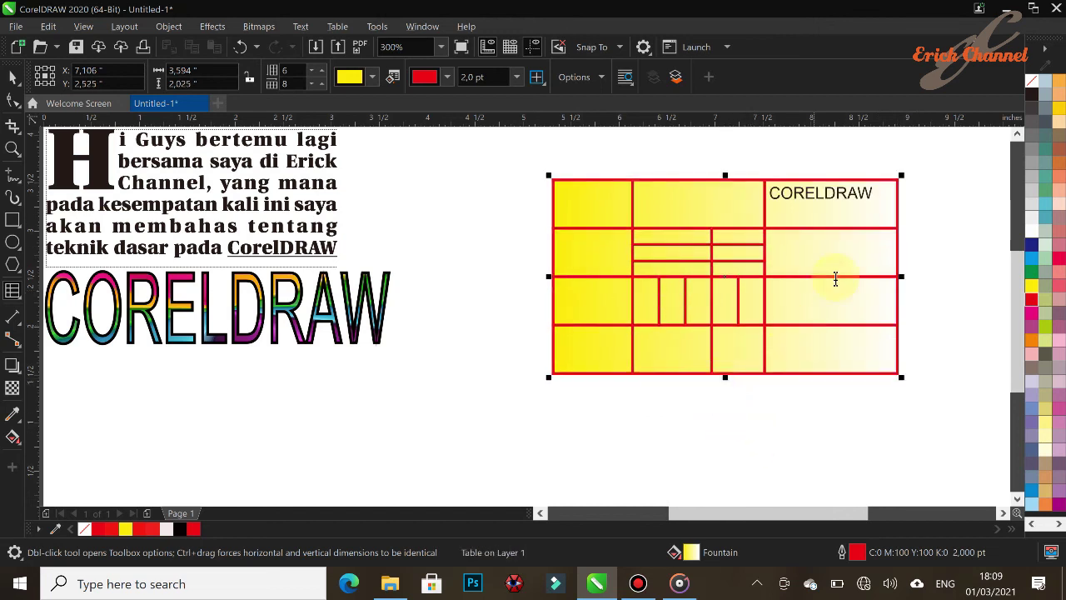
Center the "CORELDRAW" text both horizontally and vertically within its table cell
{"action": "left_click", "coordinate": [816, 195]}
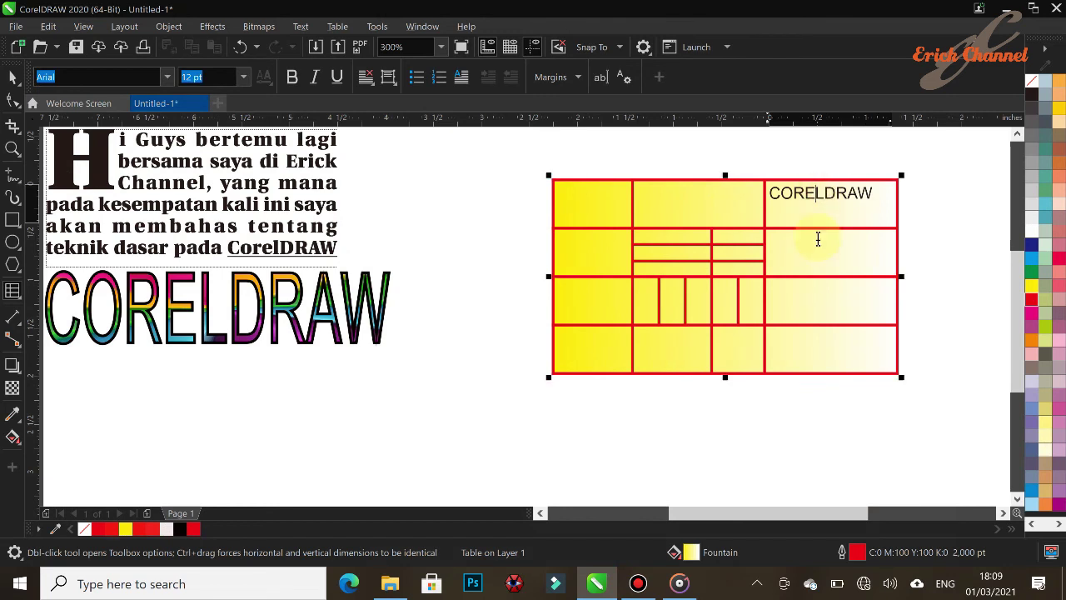
{"action": "key", "text": "ctrl+a"}
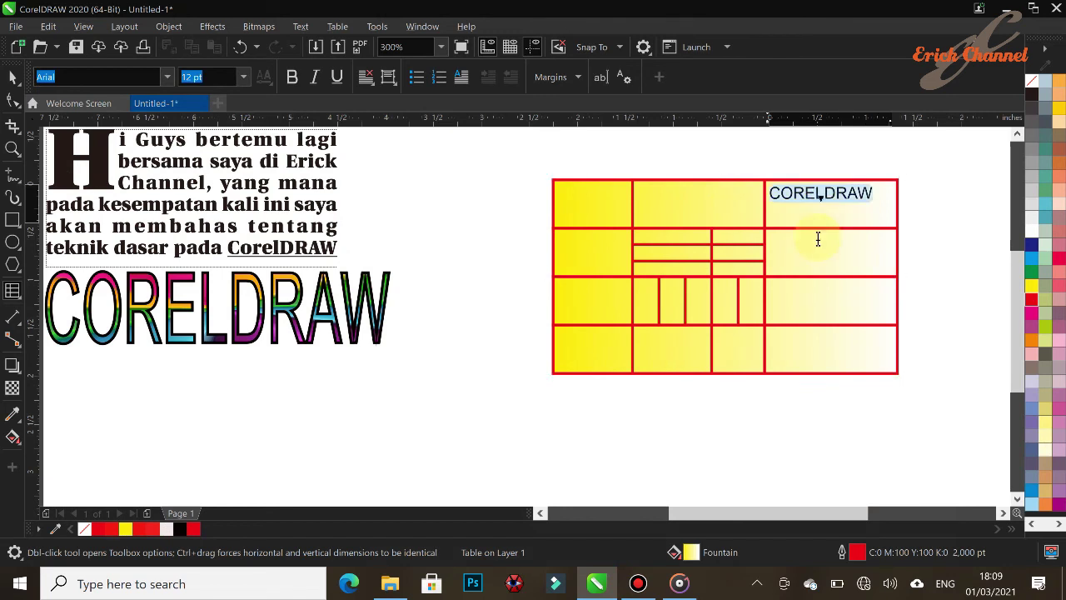
{"action": "left_click", "coordinate": [369, 81]}
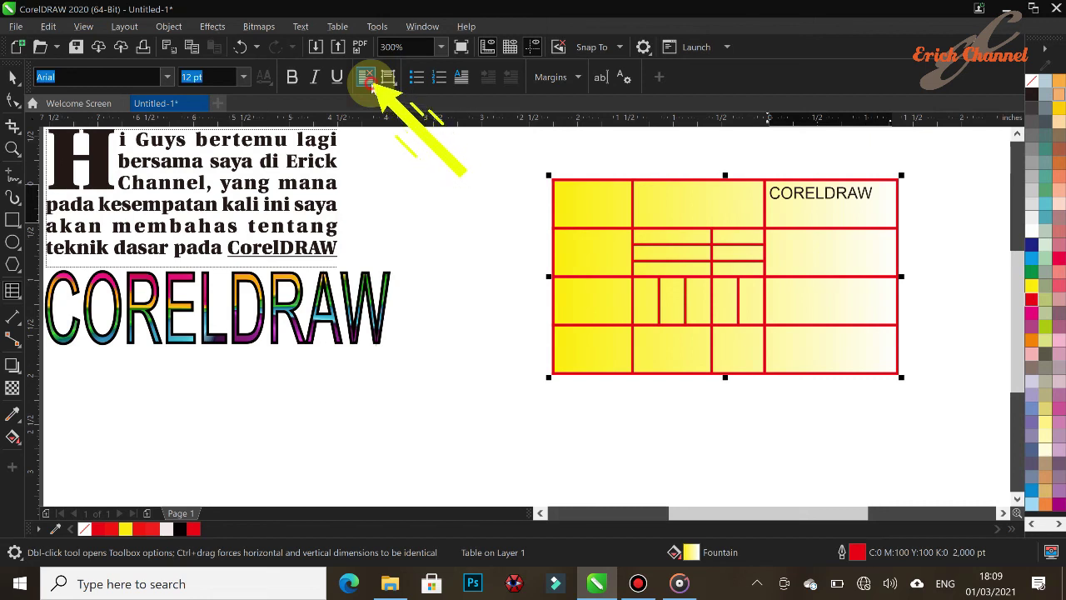
{"action": "left_click", "coordinate": [369, 83]}
{"action": "left_click", "coordinate": [396, 141]}
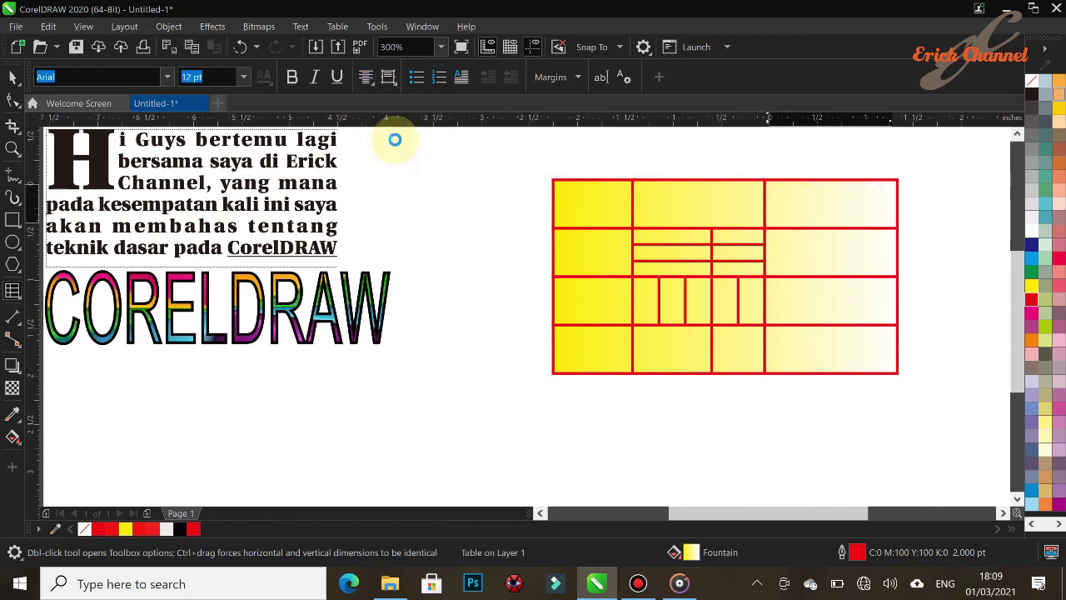
{"action": "left_click", "coordinate": [388, 77]}
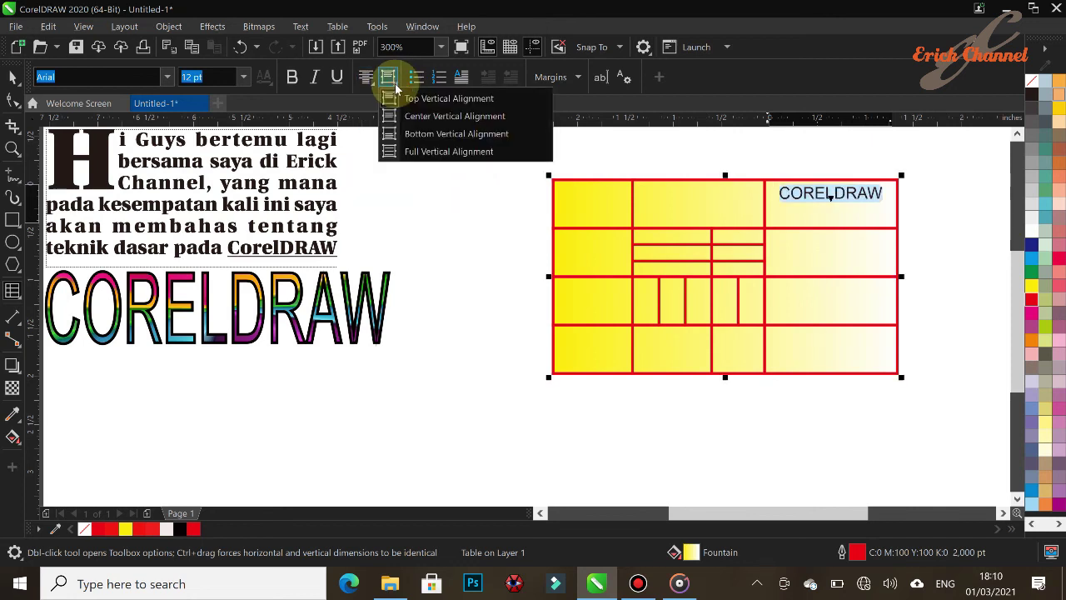
{"action": "left_click", "coordinate": [441, 120]}
{"action": "key", "text": "Escape"}
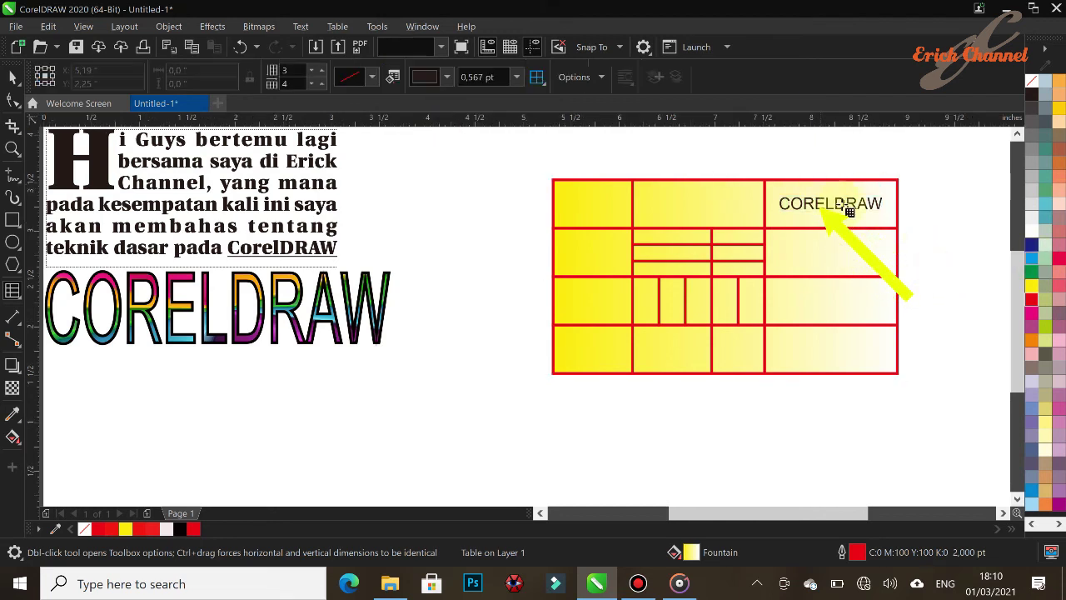